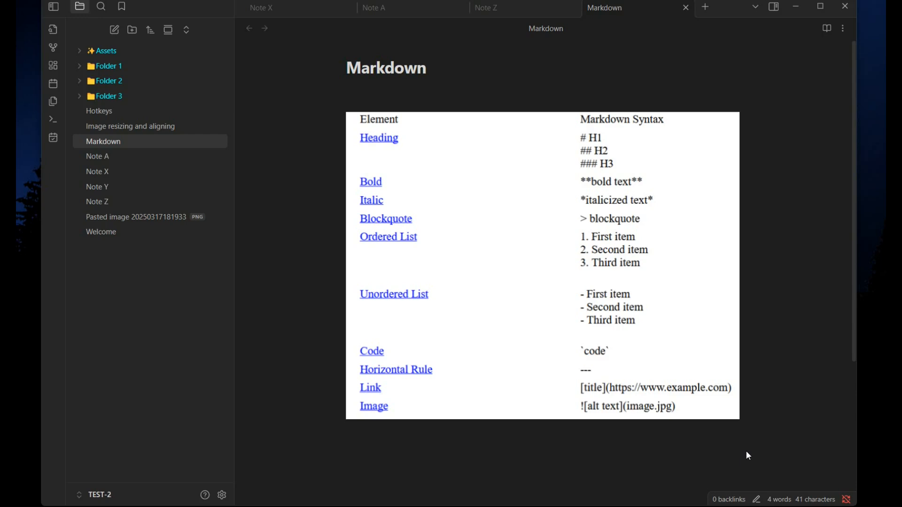
Step: Switch to Note Z and make its Text line bold by wrapping it in double asterisks
{"action": "key", "text": "ctrl+shift+Tab"}
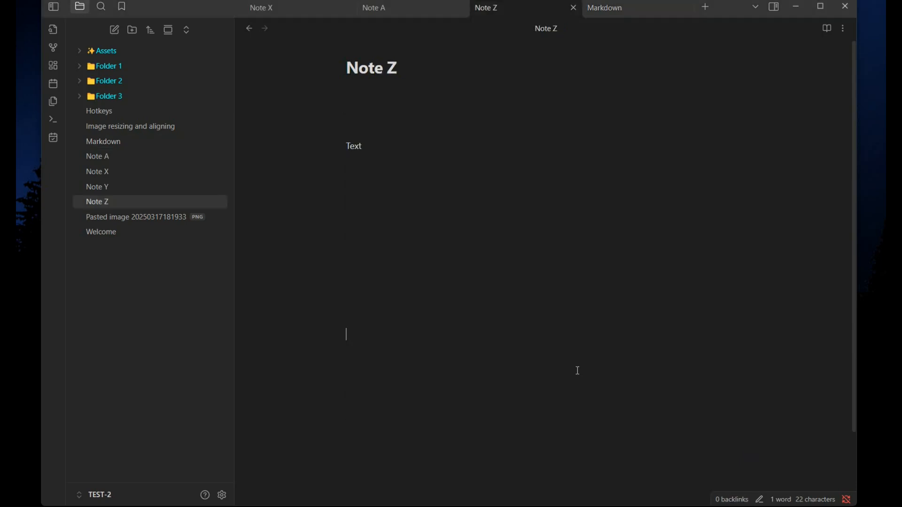
{"action": "key", "text": "ctrl+equal"}
{"action": "key", "text": "ctrl+equal"}
{"action": "key", "text": "ctrl+equal"}
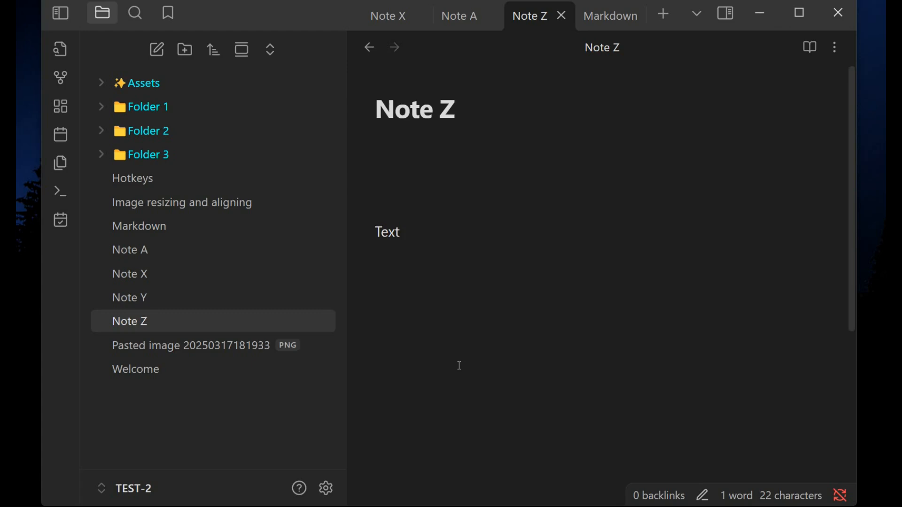
{"action": "type", "text": "**"}
{"action": "left_click", "coordinate": [455, 240]}
{"action": "type", "text": "**"}
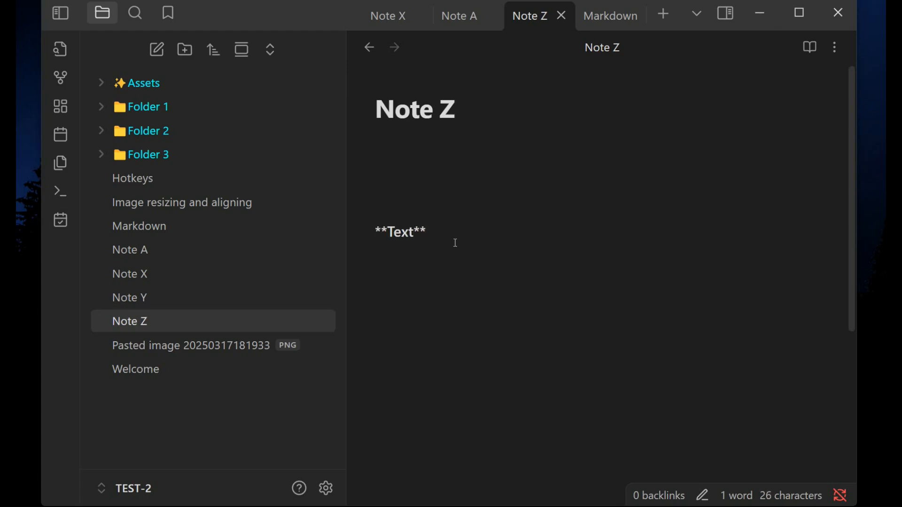
{"action": "key", "text": "Return"}
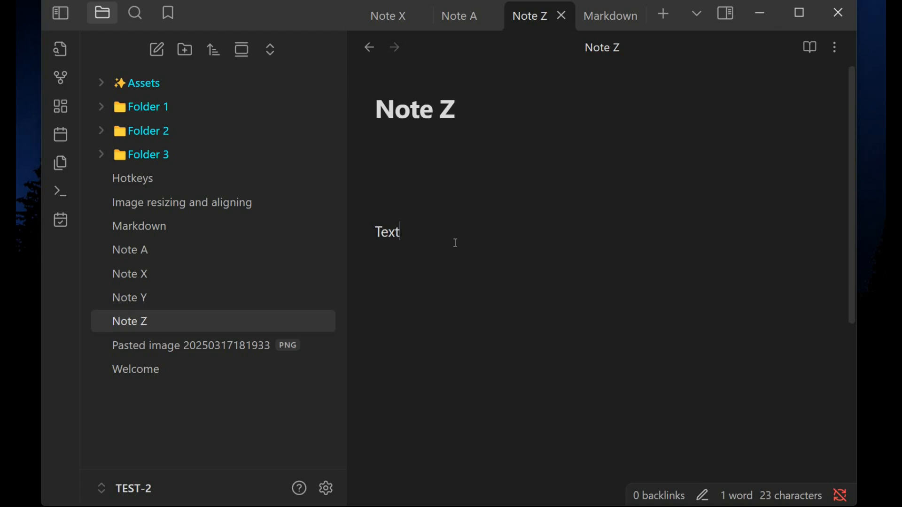
Step: Add an extra asterisk inside the bold markers and turn the Text line into a level-3 heading with ###
{"action": "key", "text": "Left"}
{"action": "key", "text": "Left"}
{"action": "key", "text": "Left"}
{"action": "key", "text": "Left"}
{"action": "type", "text": "*"}
{"action": "left_click", "coordinate": [431, 271]}
{"action": "type", "text": "###"}
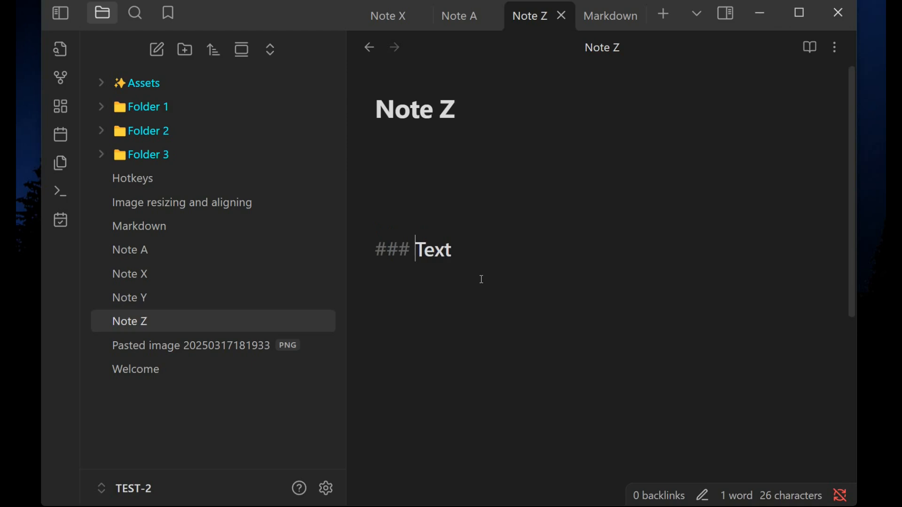
{"action": "left_click", "coordinate": [446, 373]}
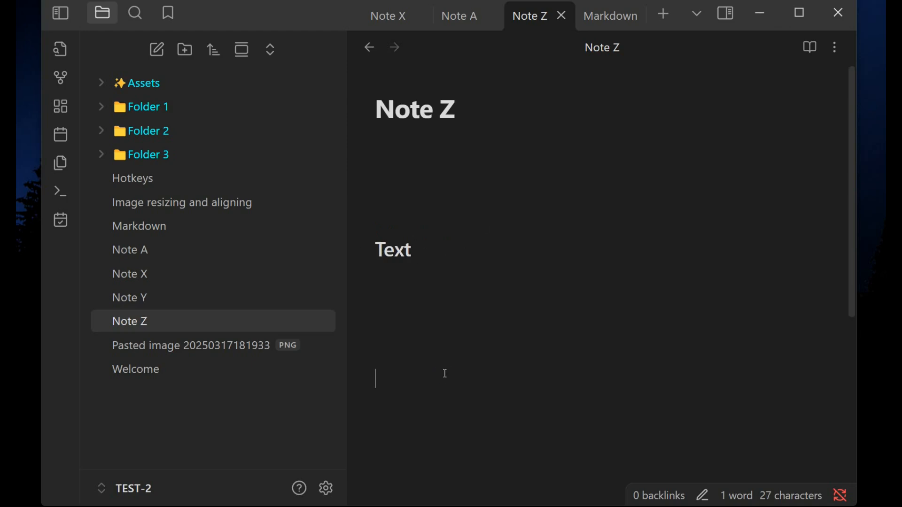
Step: Undo the heading formatting and type ~~ before Text to start a strikethrough
{"action": "key", "text": "ctrl+z"}
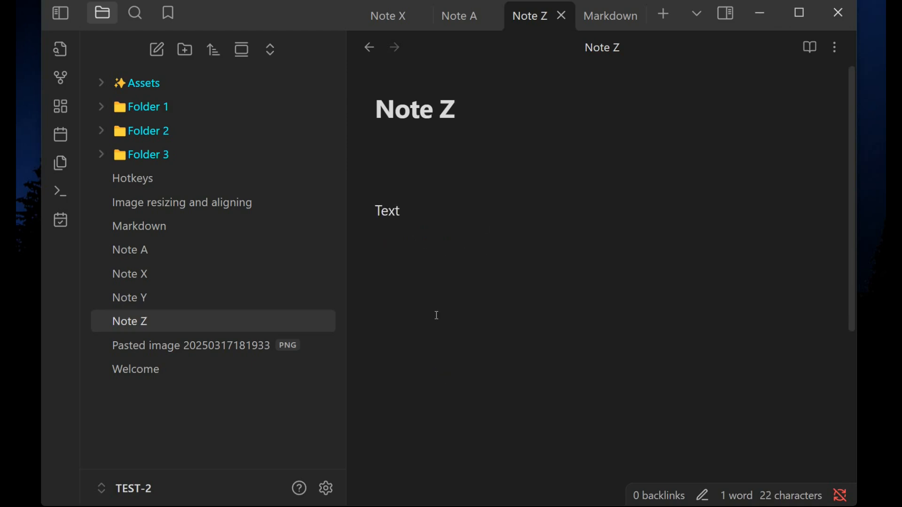
{"action": "type", "text": "~~"}
{"action": "left_click", "coordinate": [432, 295]}
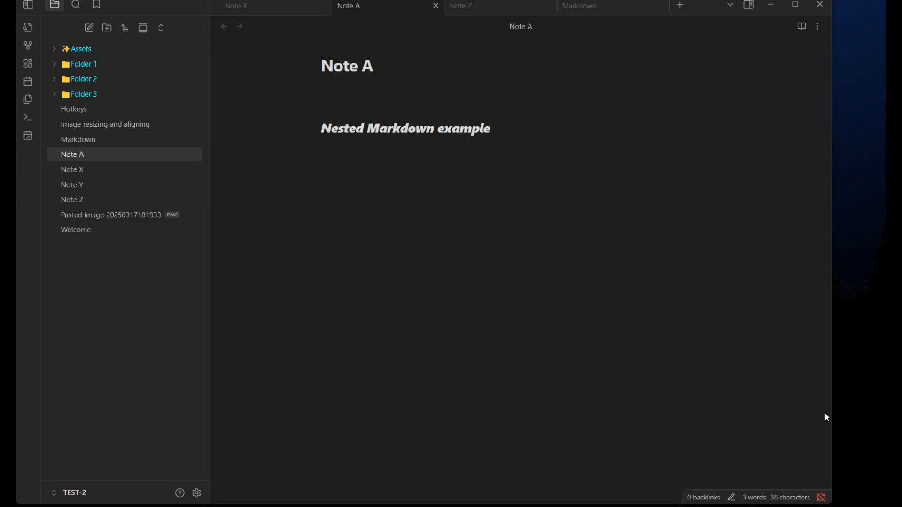
Step: Place the cursor in Note A's heading to reveal its nested Markdown syntax
{"action": "left_click", "coordinate": [334, 173]}
{"action": "key", "text": "Up"}
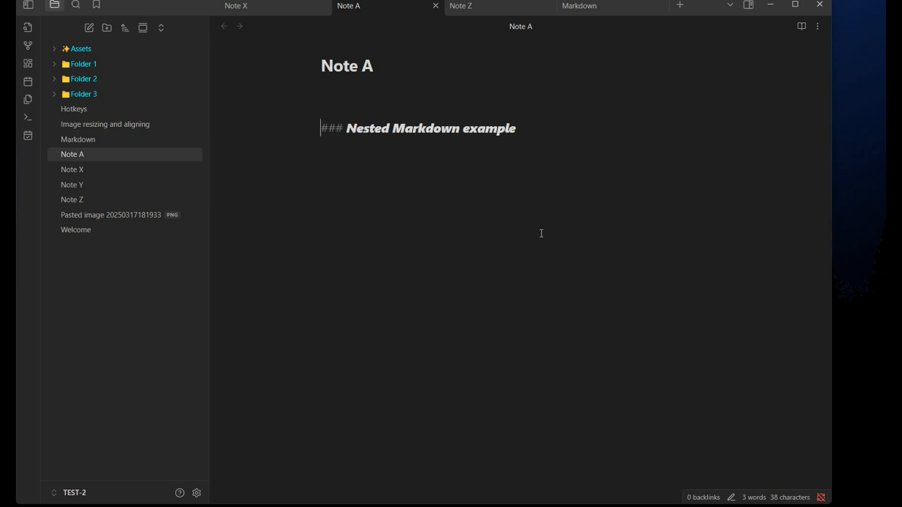
{"action": "key", "text": "Right"}
{"action": "key", "text": "Right"}
{"action": "key", "text": "Right"}
{"action": "key", "text": "Right"}
{"action": "key", "text": "Right"}
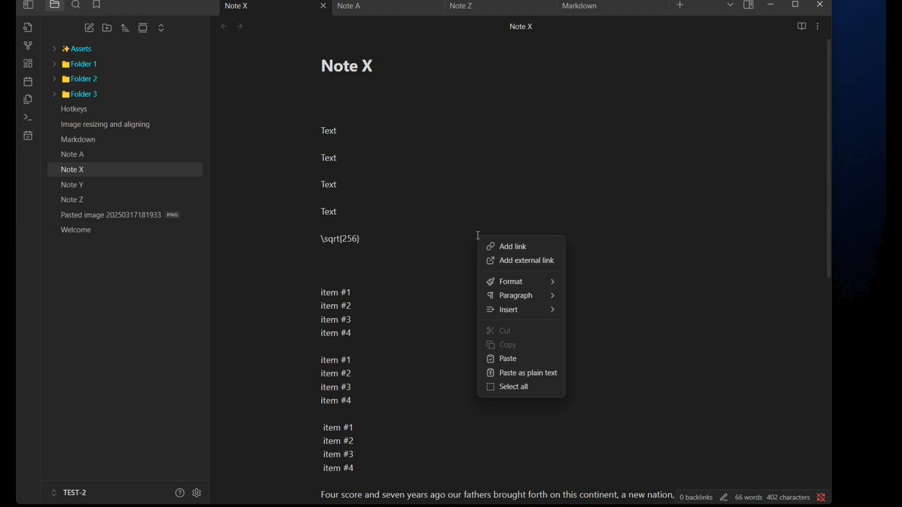
Step: Insert an internal link to the Hotkeys note on the empty line in Note X
{"action": "key", "text": "Up"}
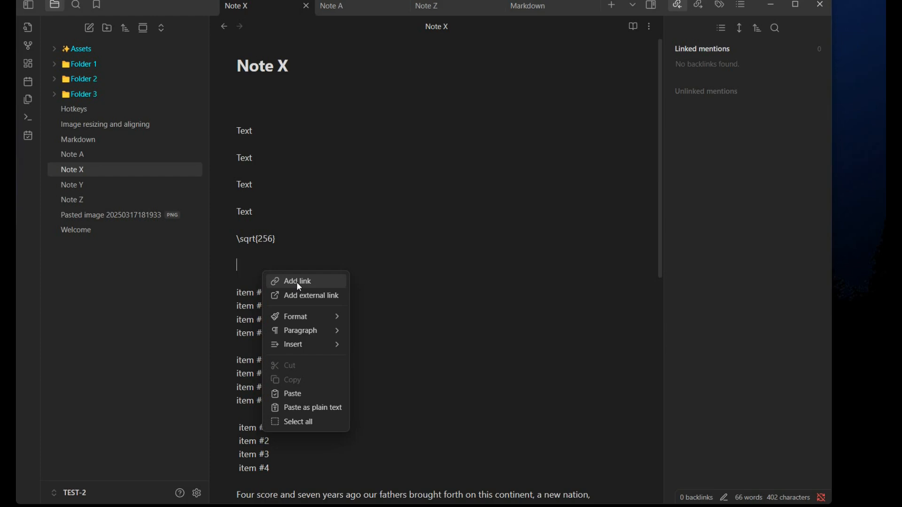
{"action": "left_click", "coordinate": [298, 284]}
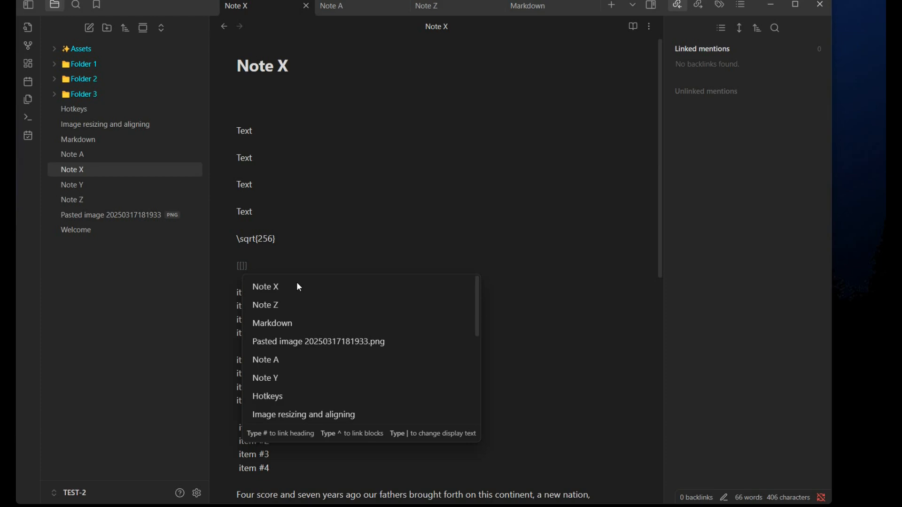
{"action": "left_click", "coordinate": [263, 397]}
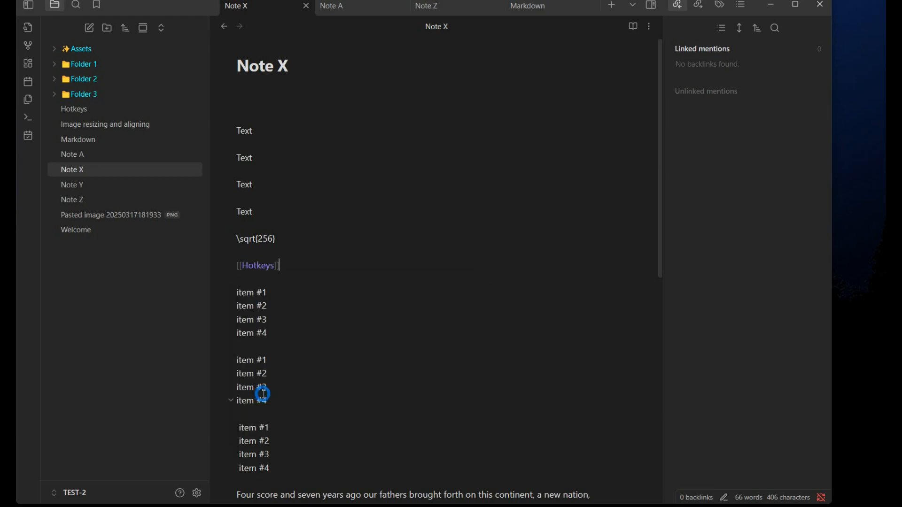
Step: Follow the Hotkeys link, then return to Note X through the backlinks panel
{"action": "left_click", "coordinate": [404, 347]}
{"action": "left_click", "coordinate": [253, 268]}
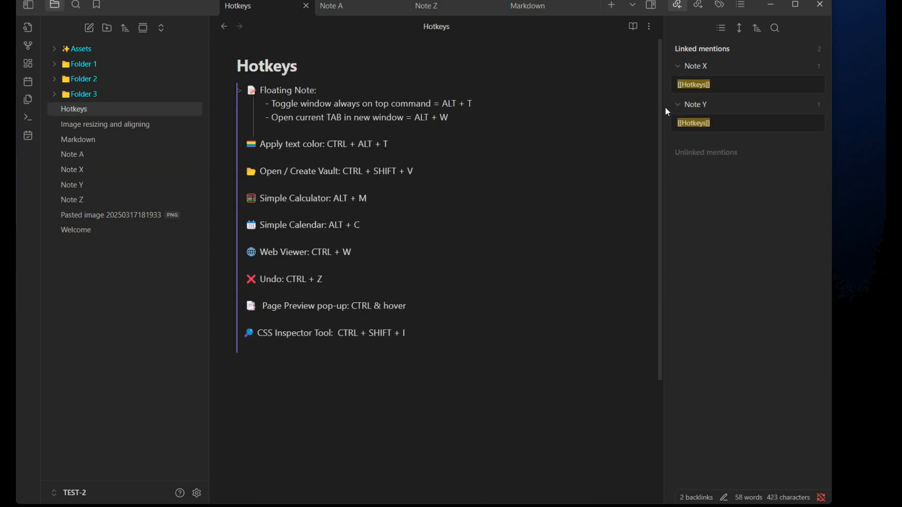
{"action": "left_click", "coordinate": [715, 86]}
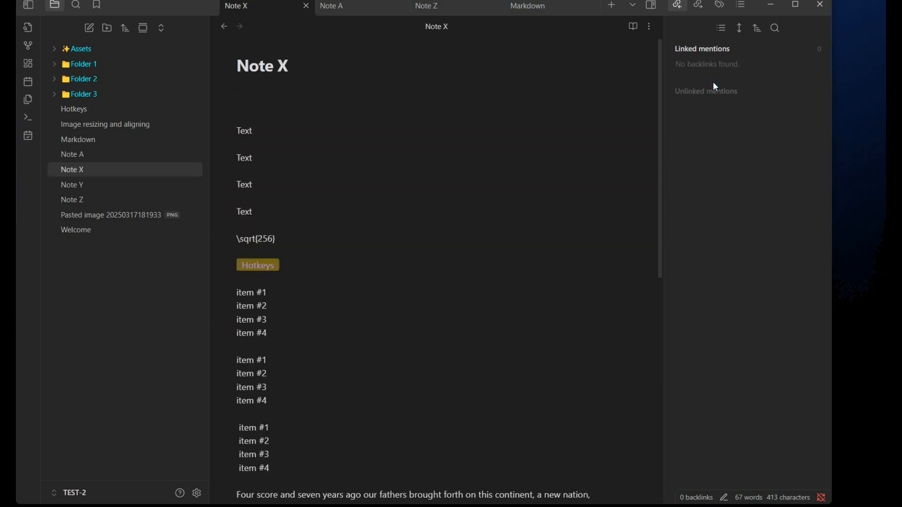
{"action": "key", "text": "BackSpace"}
{"action": "right_click", "coordinate": [298, 267]}
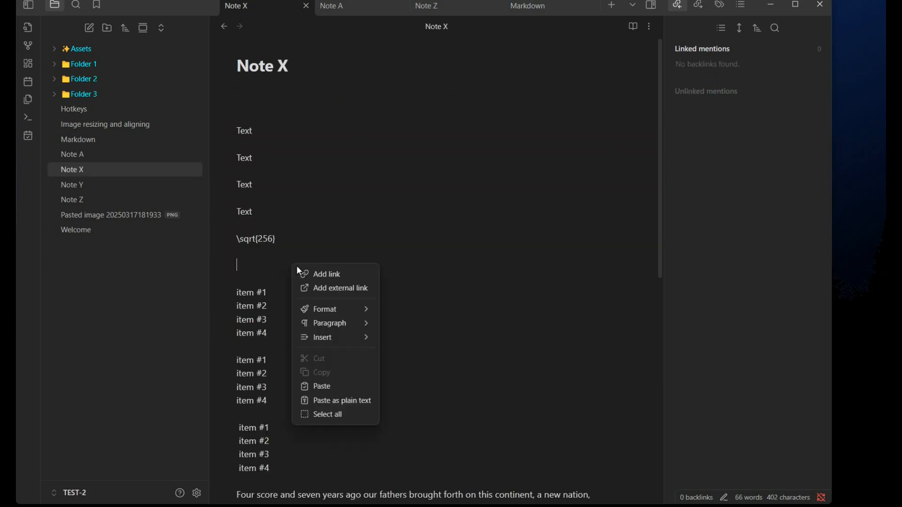
{"action": "left_click", "coordinate": [336, 289]}
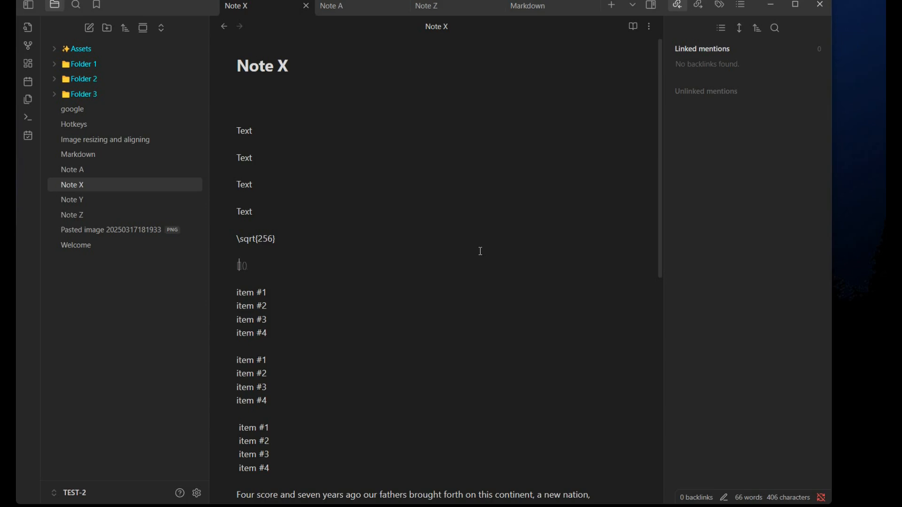
{"action": "type", "text": "Google"}
{"action": "key", "text": "Right"}
{"action": "key", "text": "Right"}
{"action": "type", "text": "https://www.google.com"}
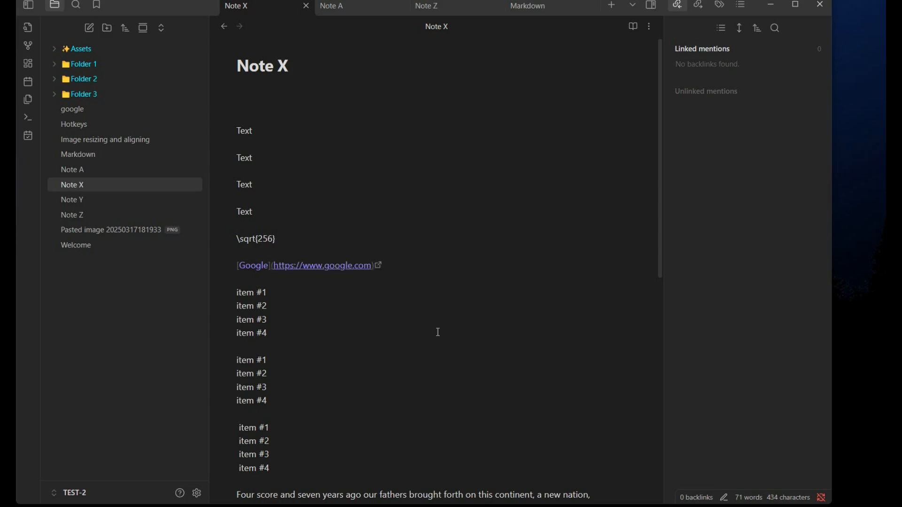
{"action": "left_click", "coordinate": [415, 333]}
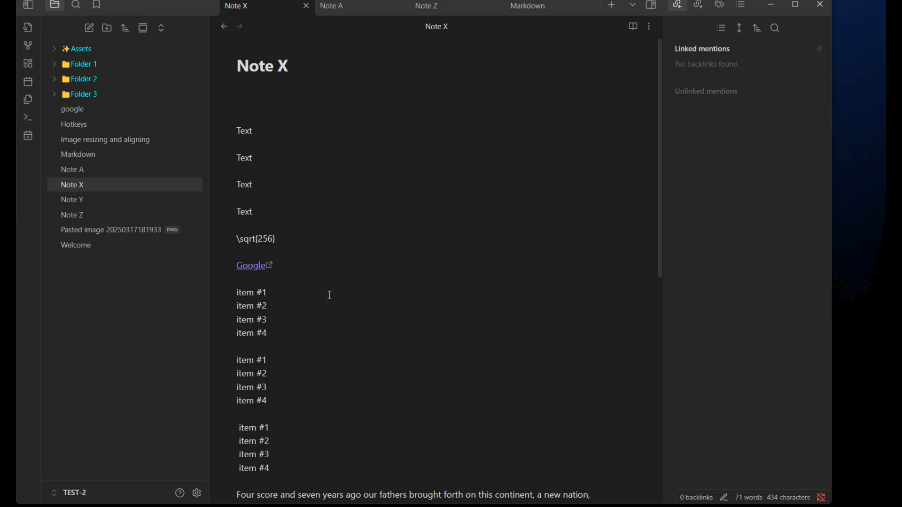
Step: Open the Google link and browse the Format and Insert options of the editor context menu
{"action": "left_click", "coordinate": [256, 266]}
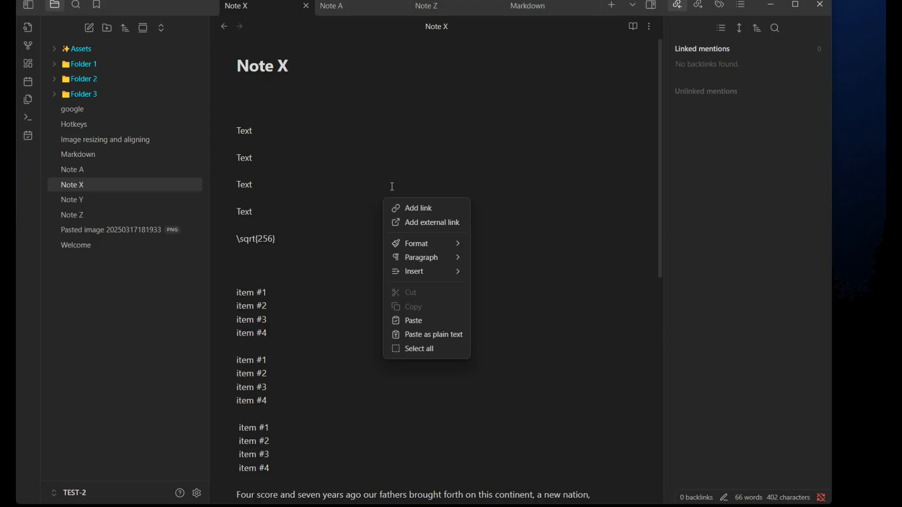
{"action": "mouse_move", "coordinate": [434, 244]}
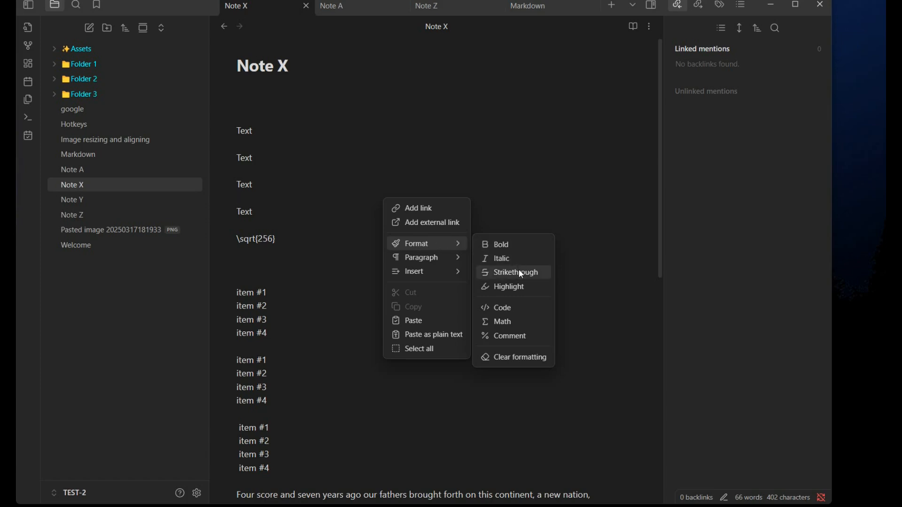
{"action": "mouse_move", "coordinate": [430, 266]}
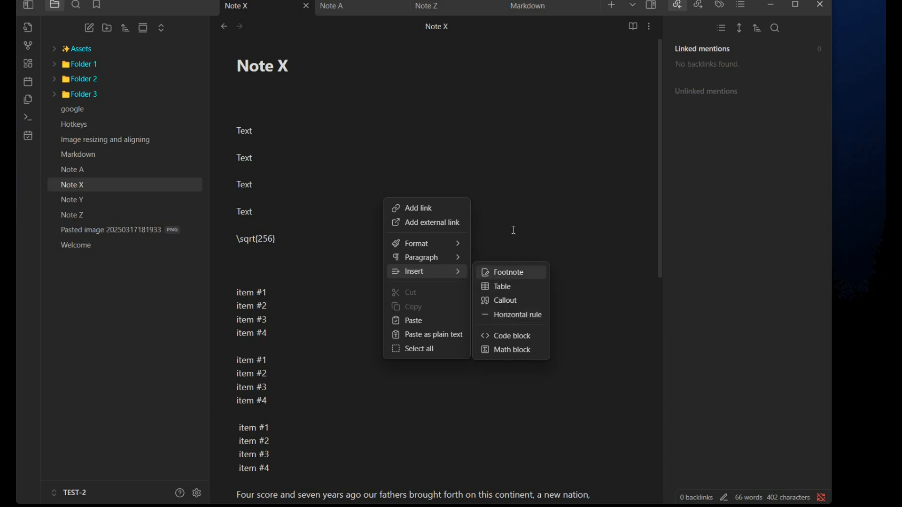
{"action": "left_click", "coordinate": [331, 212]}
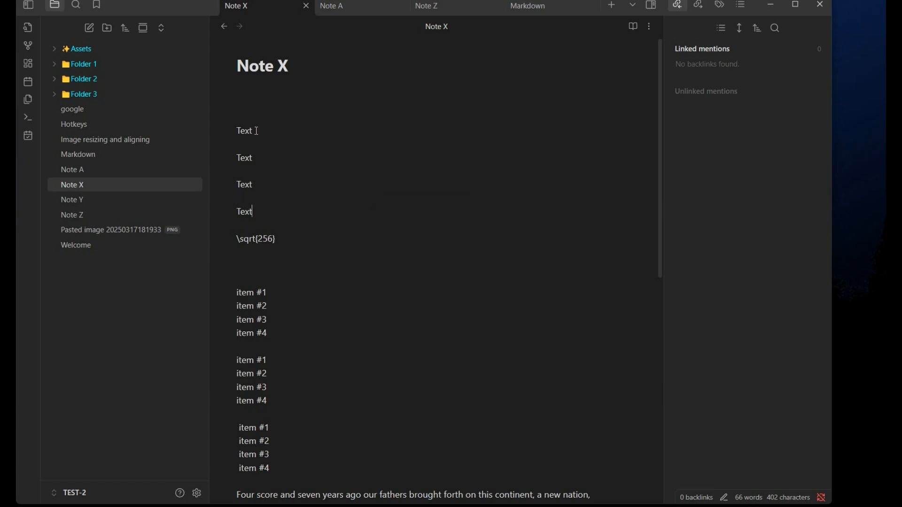
Step: Select the first Text line and apply Bold formatting to it
{"action": "left_click_drag", "start_coordinate": [254, 131], "coordinate": [235, 132]}
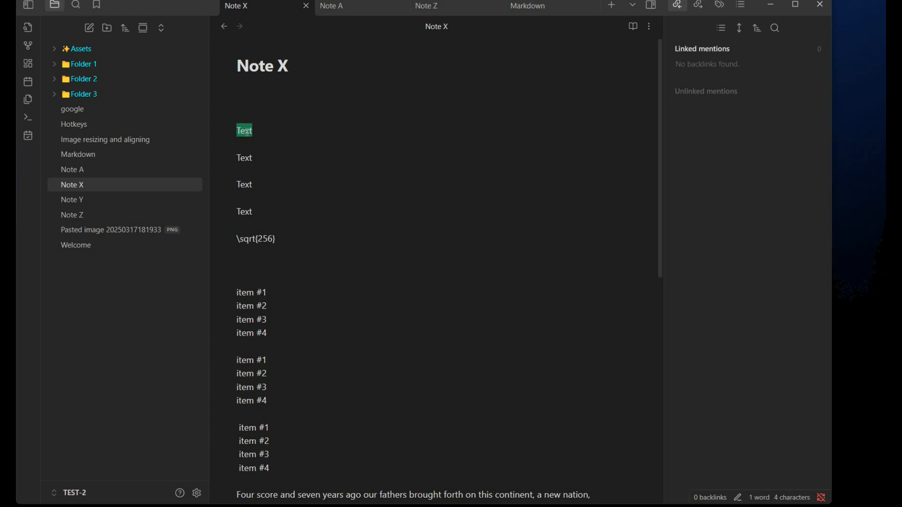
{"action": "right_click", "coordinate": [247, 132]}
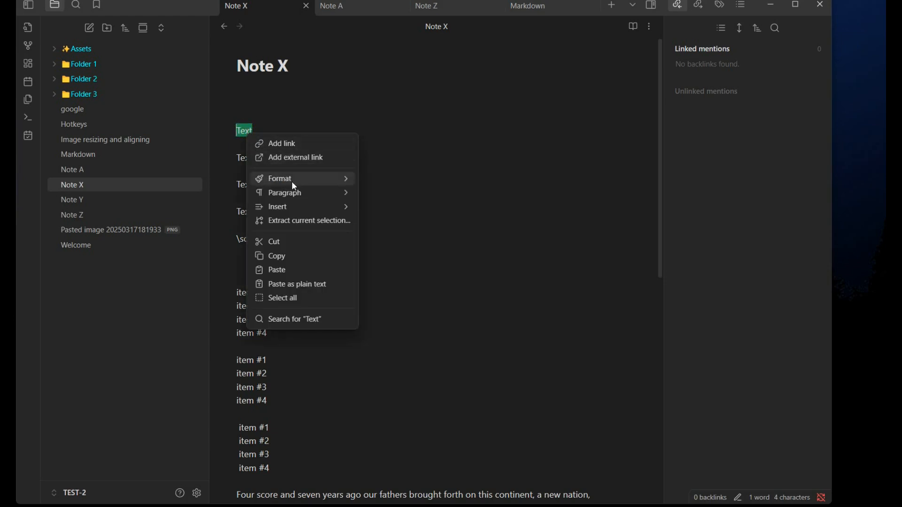
{"action": "mouse_move", "coordinate": [293, 183]}
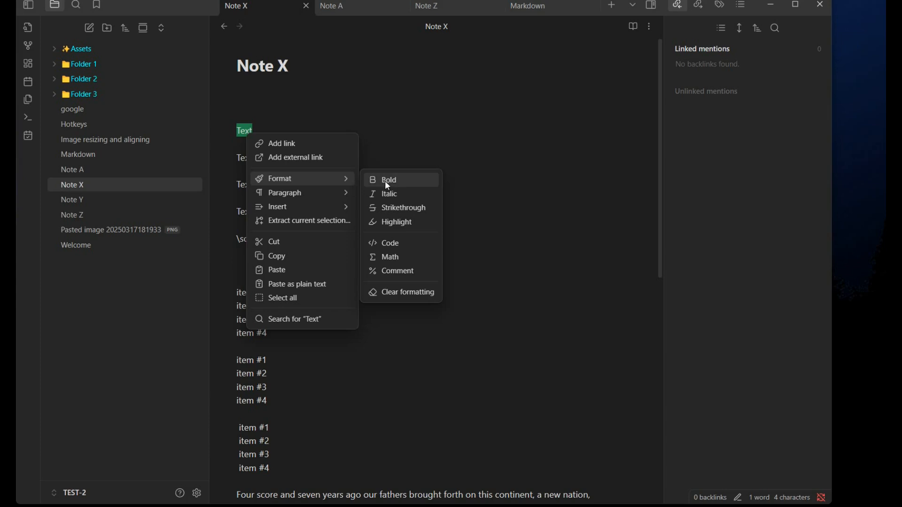
{"action": "left_click", "coordinate": [399, 183]}
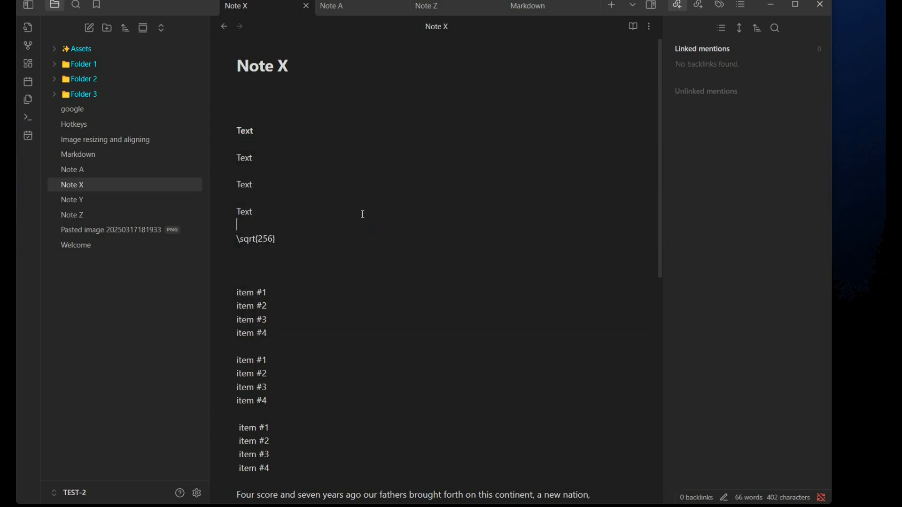
Step: Select the second Text line and apply Italic formatting to it
{"action": "left_click", "coordinate": [246, 130]}
{"action": "left_click", "coordinate": [259, 151]}
{"action": "double_click", "coordinate": [242, 158]}
{"action": "right_click", "coordinate": [240, 158]}
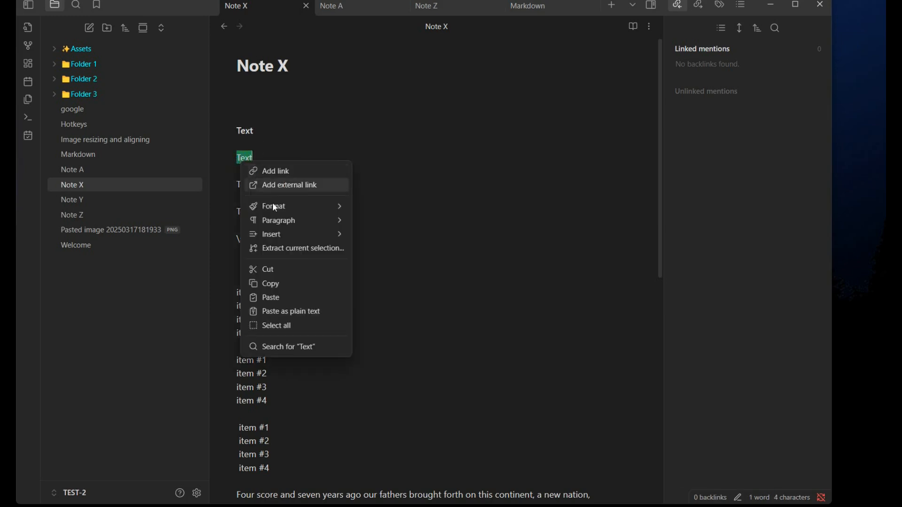
{"action": "mouse_move", "coordinate": [329, 207]}
{"action": "left_click", "coordinate": [378, 221]}
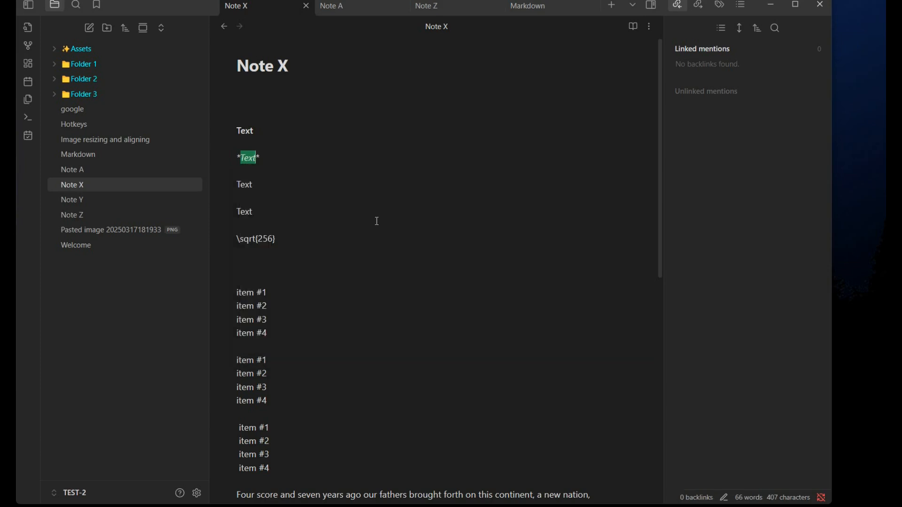
Step: Select the third Text line and apply Strikethrough formatting to it
{"action": "double_click", "coordinate": [243, 184]}
{"action": "right_click", "coordinate": [243, 184]}
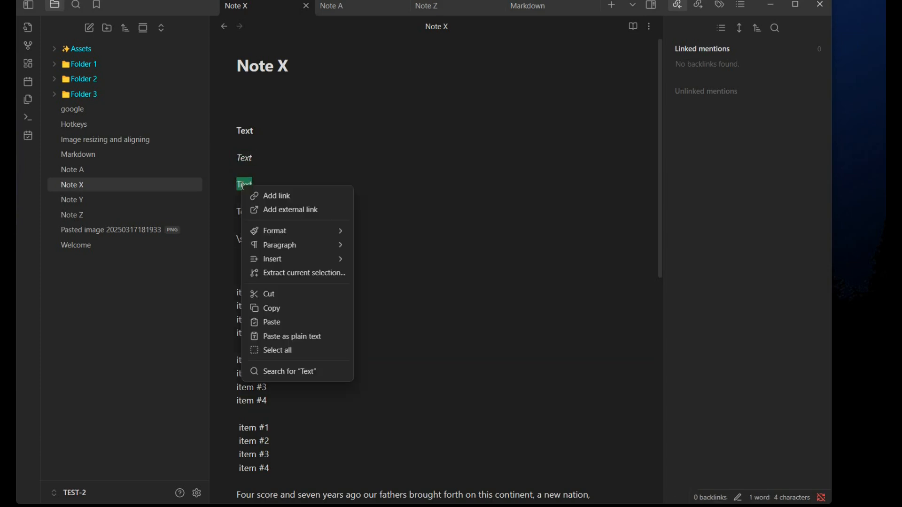
{"action": "mouse_move", "coordinate": [294, 233]}
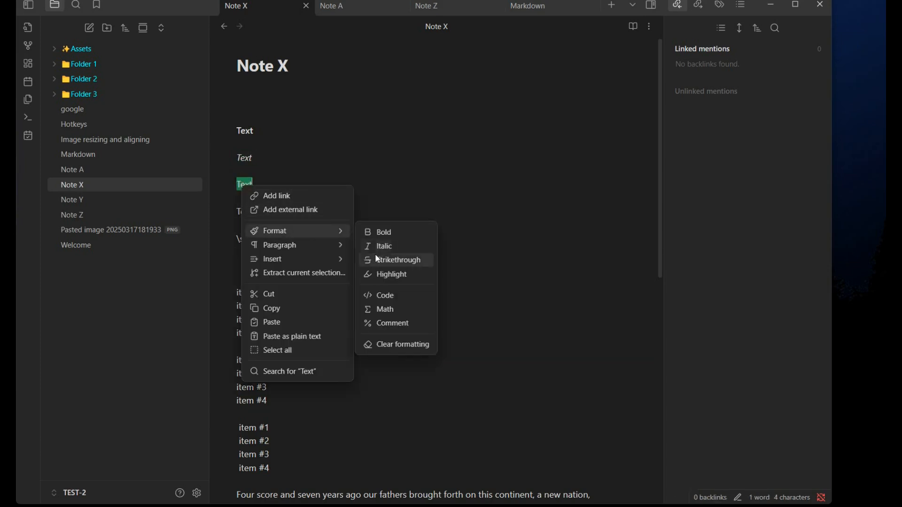
{"action": "left_click", "coordinate": [380, 258]}
{"action": "left_click", "coordinate": [289, 224]}
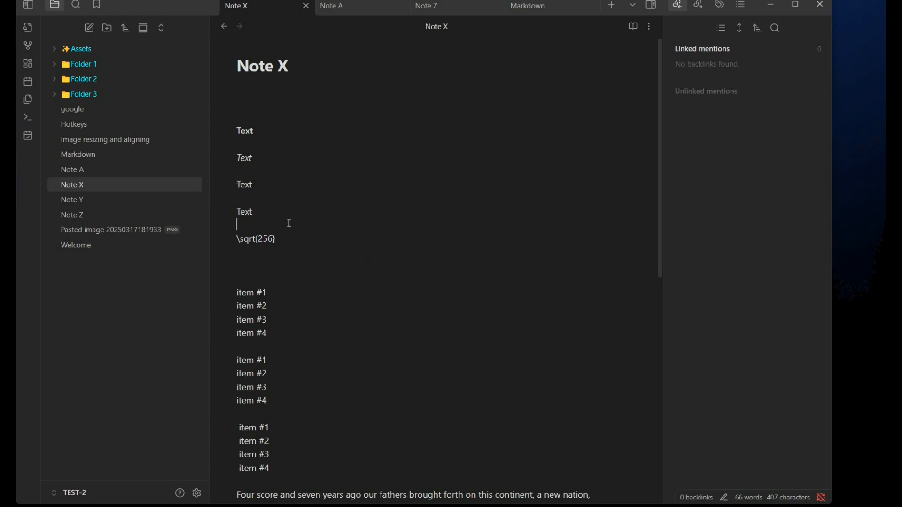
Step: Select the fourth Text line and apply Highlight formatting to it
{"action": "double_click", "coordinate": [247, 211]}
{"action": "right_click", "coordinate": [244, 211]}
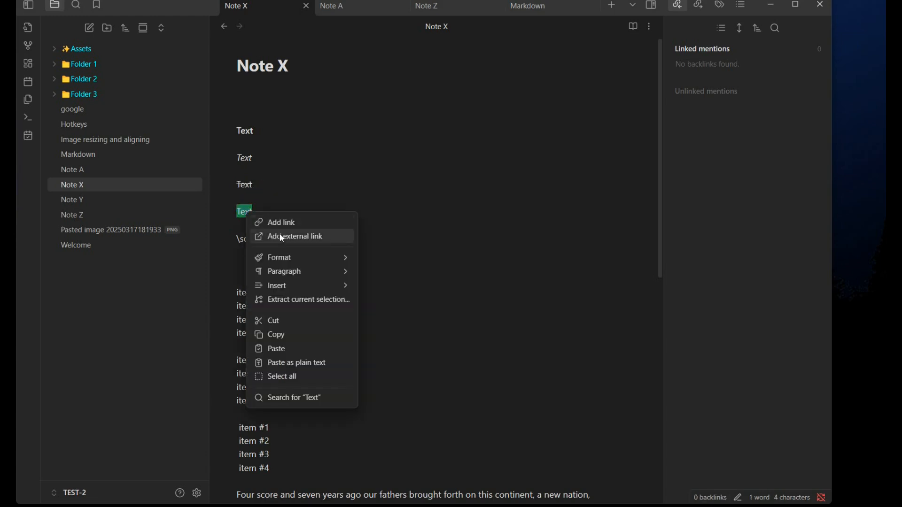
{"action": "mouse_move", "coordinate": [311, 258]}
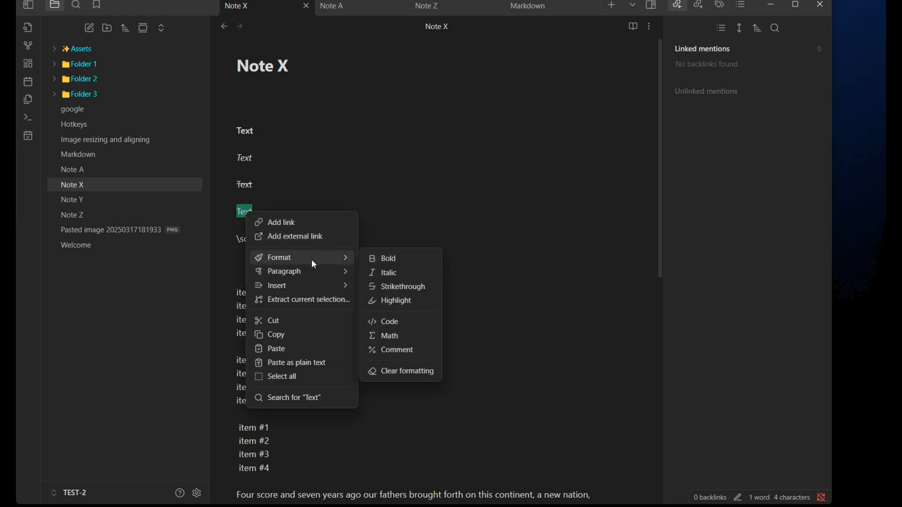
{"action": "left_click", "coordinate": [390, 303]}
{"action": "left_click", "coordinate": [378, 346]}
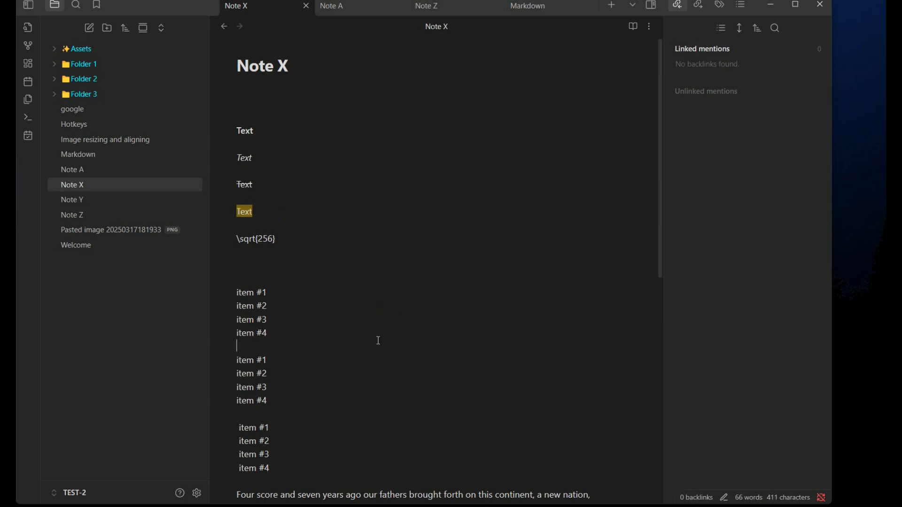
{"action": "right_click", "coordinate": [410, 169]}
{"action": "mouse_move", "coordinate": [444, 218]}
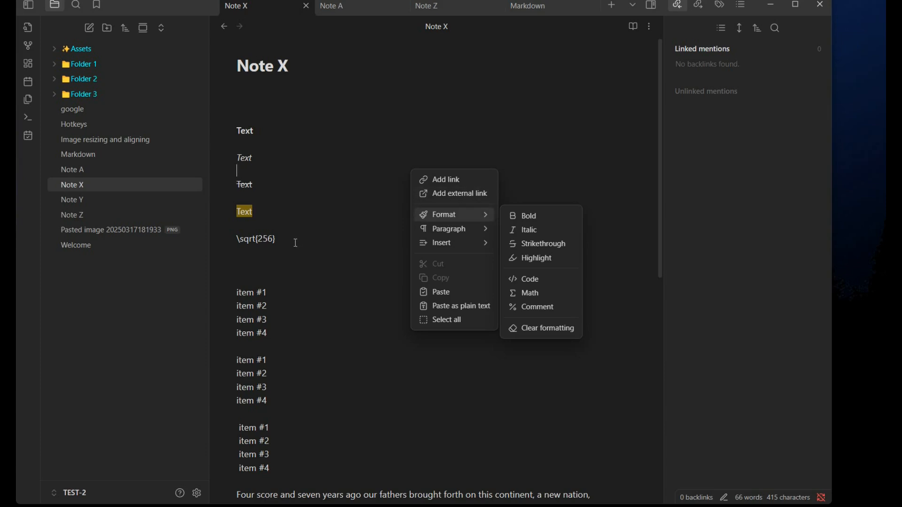
{"action": "left_click", "coordinate": [278, 246]}
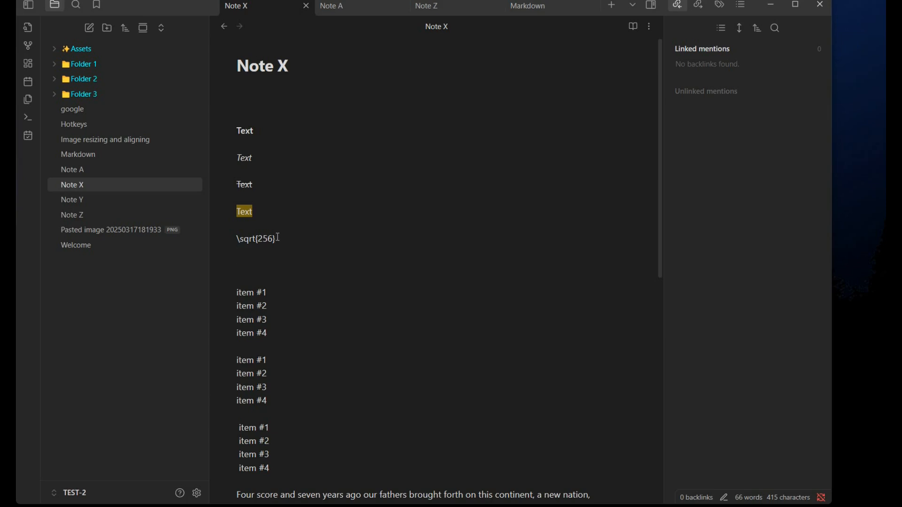
Step: Select the \sqrt{256} line and apply Math formatting to it
{"action": "left_click_drag", "start_coordinate": [278, 238], "coordinate": [228, 237]}
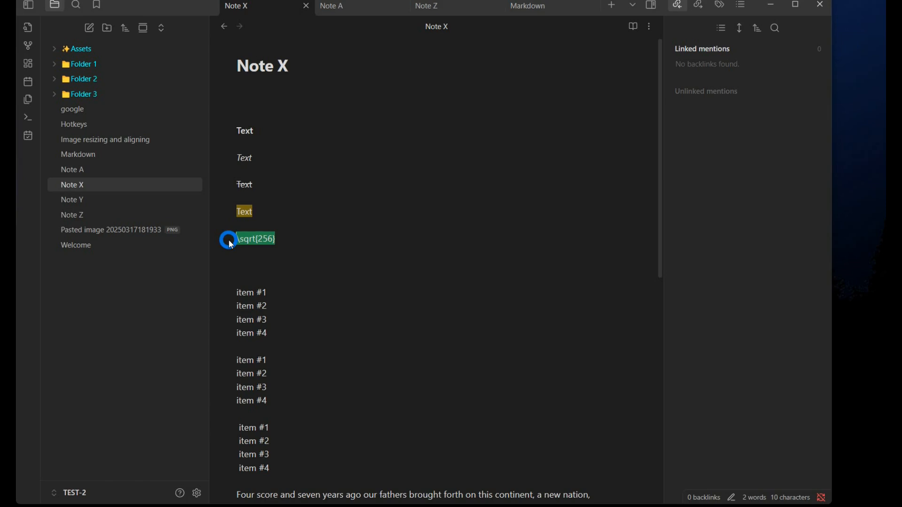
{"action": "right_click", "coordinate": [266, 236]}
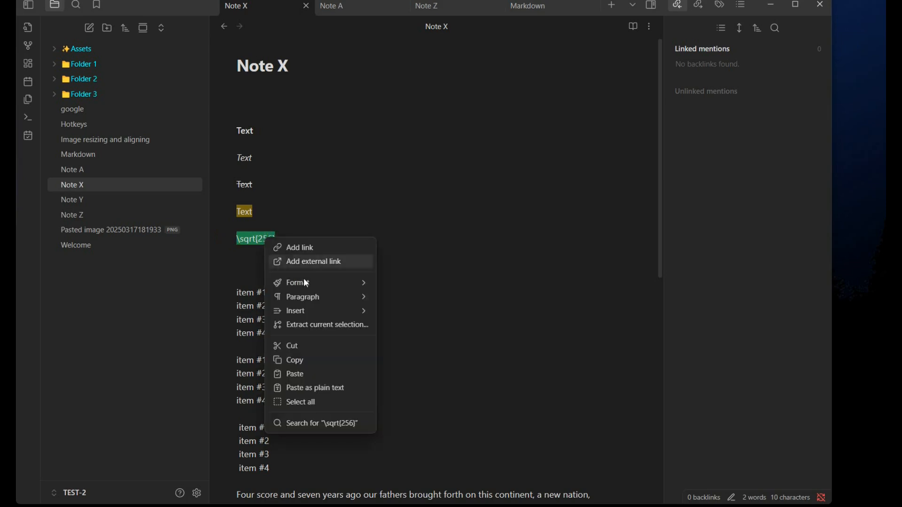
{"action": "mouse_move", "coordinate": [309, 283]}
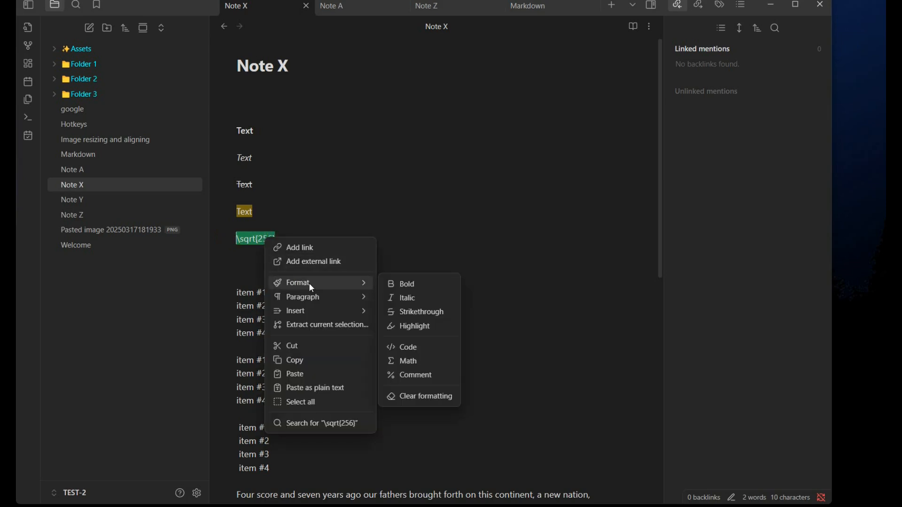
{"action": "left_click", "coordinate": [408, 363]}
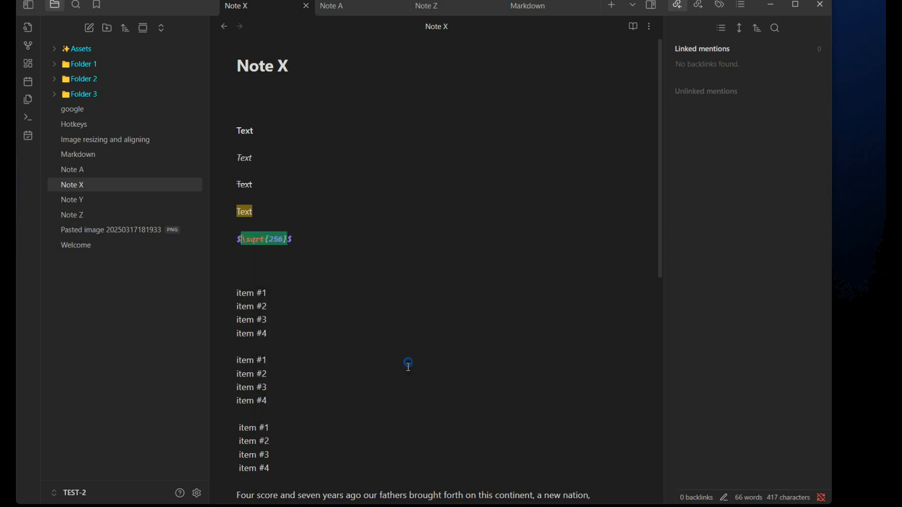
Step: Select the italic second Text line and clear its formatting
{"action": "left_click", "coordinate": [403, 377]}
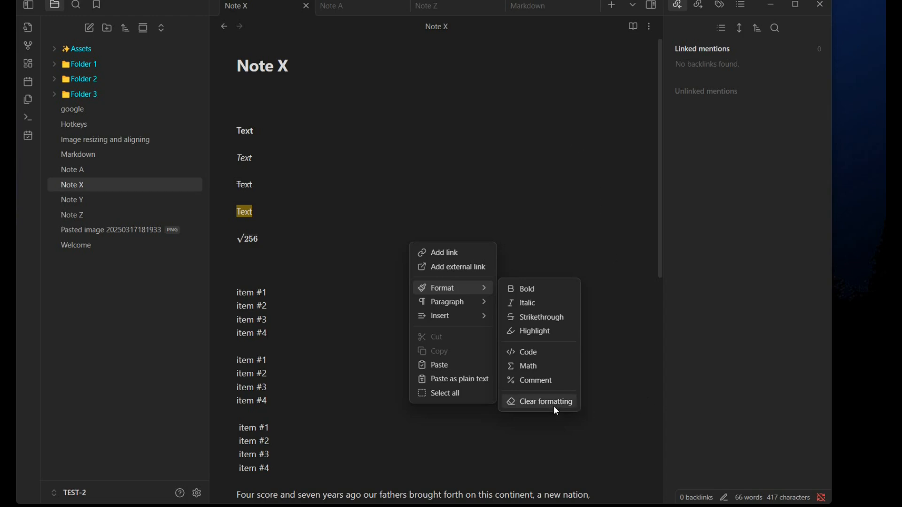
{"action": "left_click", "coordinate": [337, 249]}
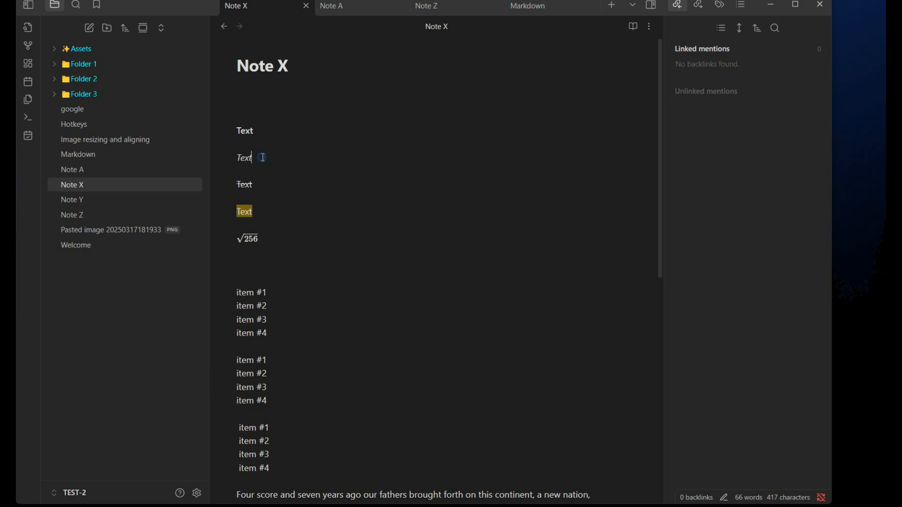
{"action": "left_click_drag", "start_coordinate": [259, 157], "coordinate": [240, 157]}
{"action": "left_click", "coordinate": [300, 156]}
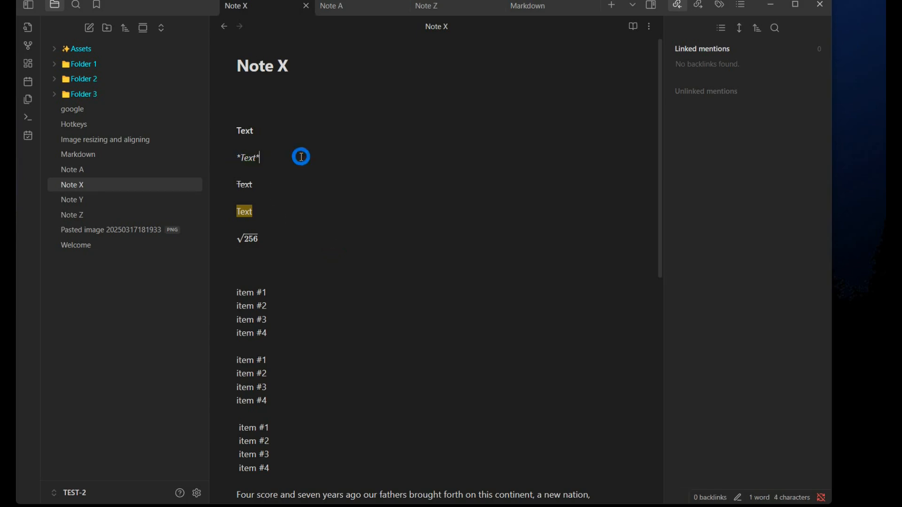
{"action": "double_click", "coordinate": [258, 158]}
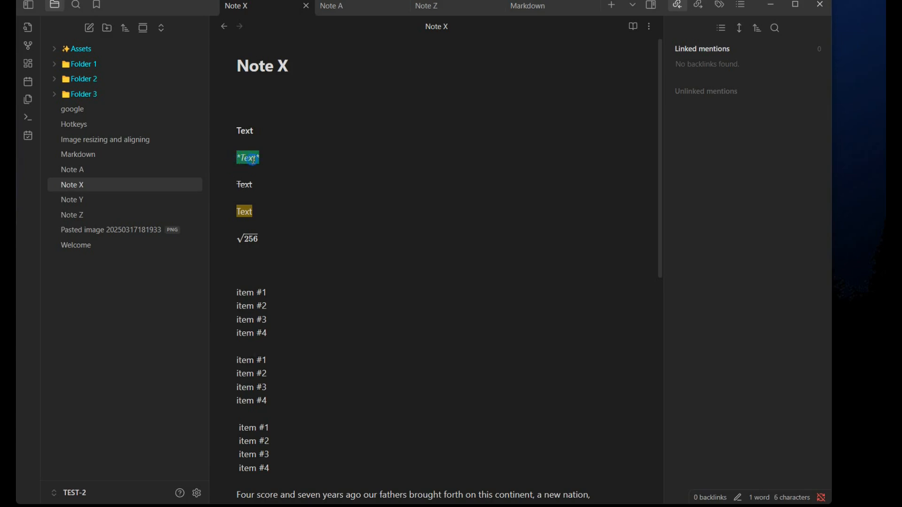
{"action": "right_click", "coordinate": [257, 162]}
{"action": "mouse_move", "coordinate": [296, 213]}
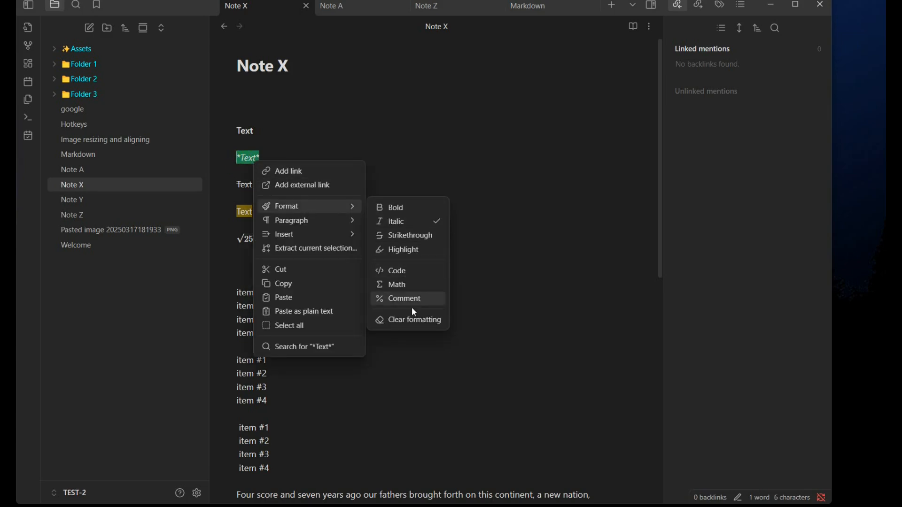
{"action": "left_click", "coordinate": [411, 320]}
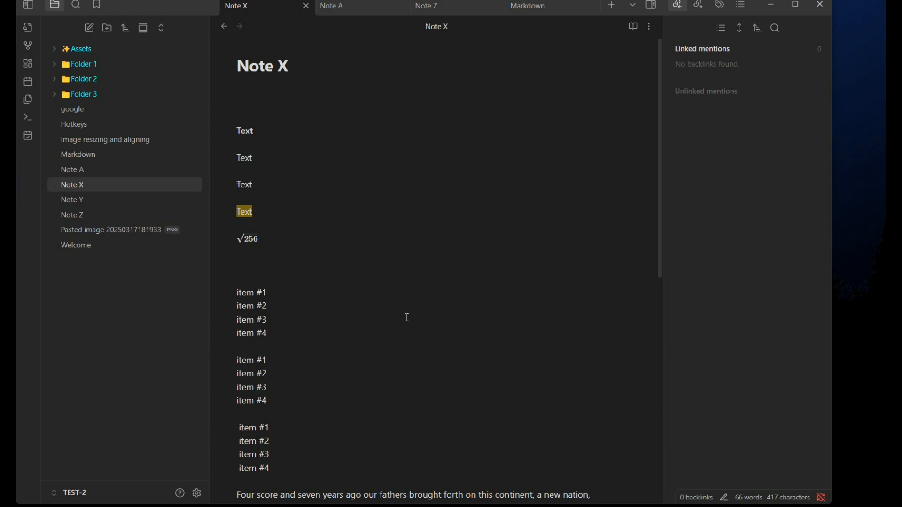
{"action": "right_click", "coordinate": [363, 207]}
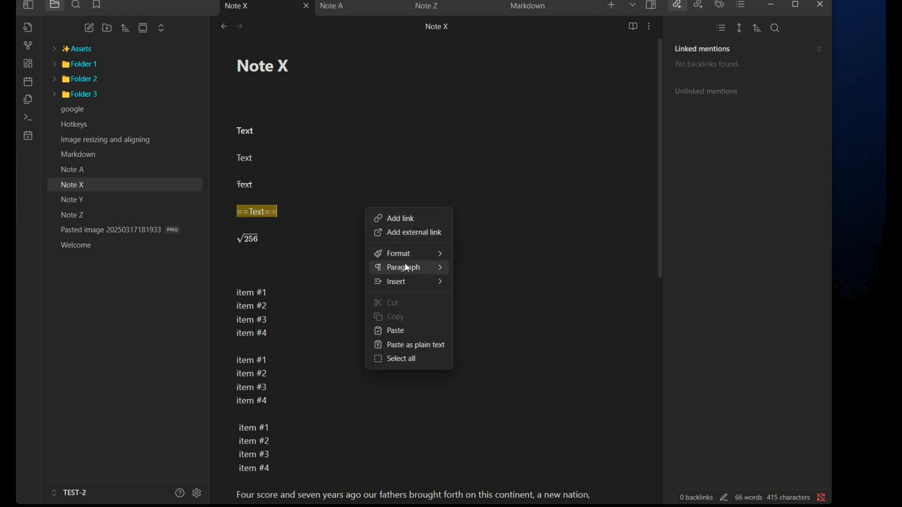
{"action": "mouse_move", "coordinate": [408, 268]}
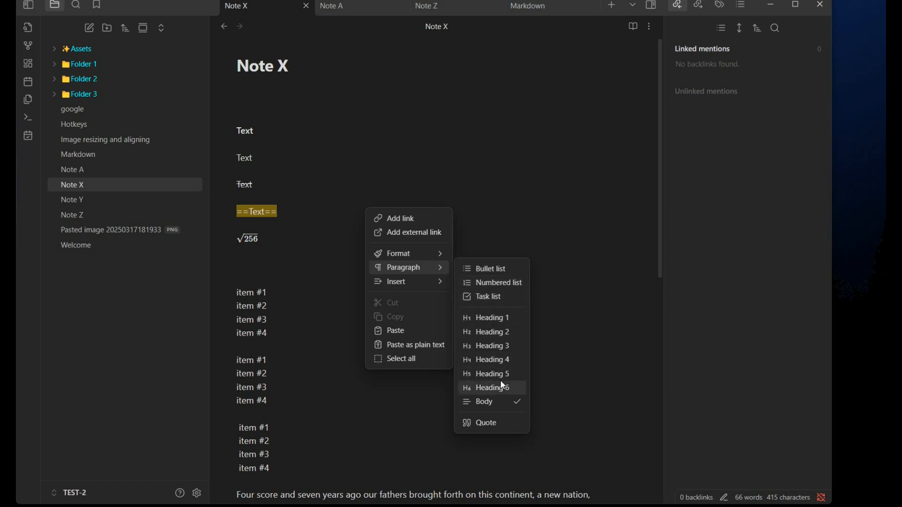
{"action": "left_click", "coordinate": [261, 146]}
Step: Select the second Text line and turn it into a Heading 4
{"action": "left_click_drag", "start_coordinate": [259, 156], "coordinate": [232, 158]}
{"action": "right_click", "coordinate": [251, 157]}
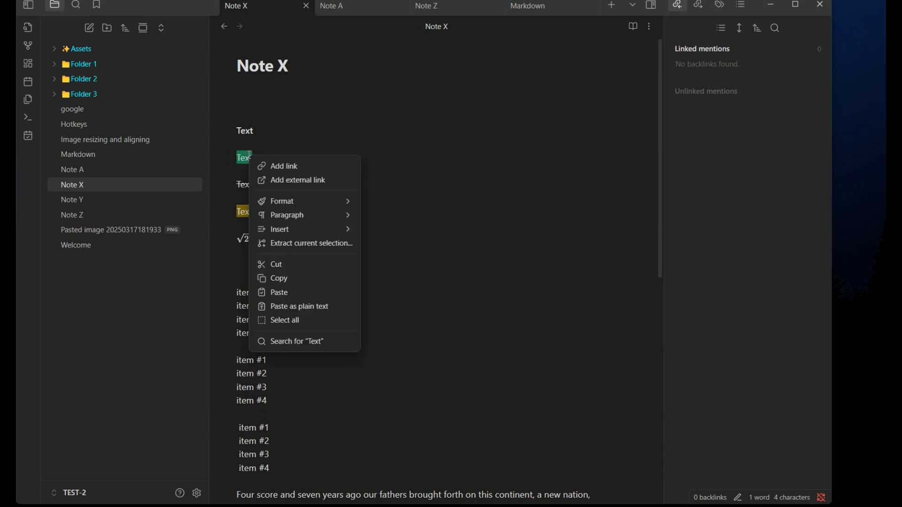
{"action": "mouse_move", "coordinate": [304, 217]}
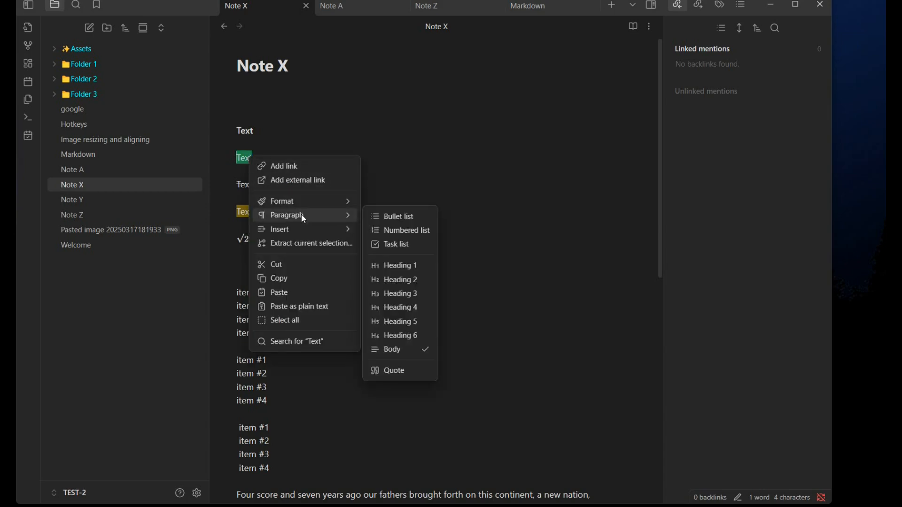
{"action": "left_click", "coordinate": [405, 307]}
{"action": "left_click", "coordinate": [346, 209]}
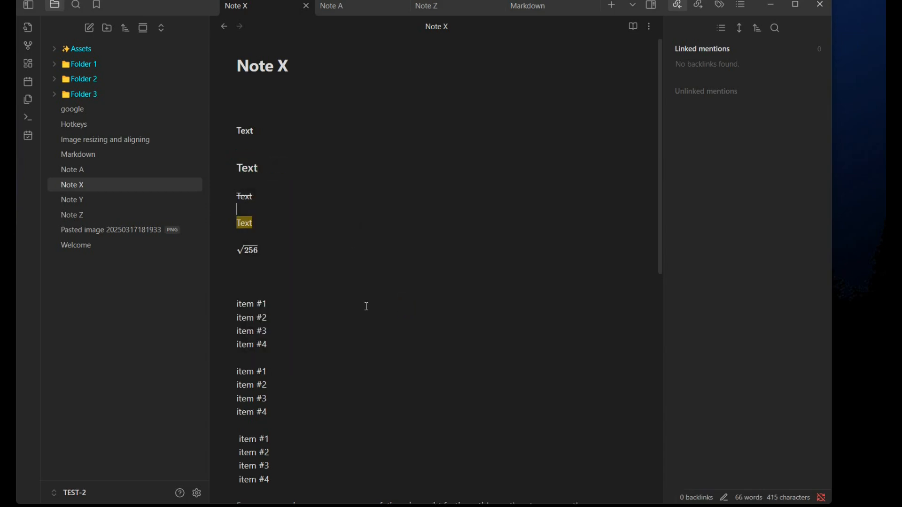
Step: Select the first block of four item lines and convert it to a bullet list
{"action": "left_click", "coordinate": [245, 169]}
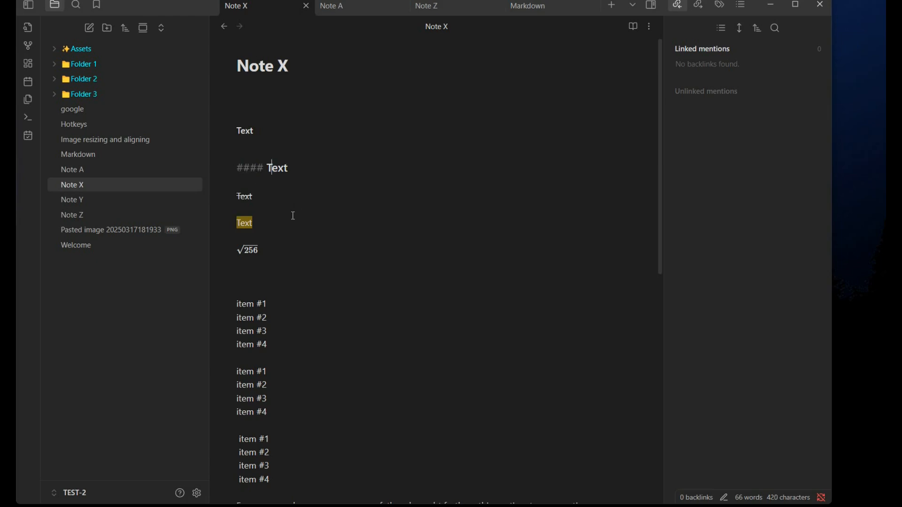
{"action": "left_click", "coordinate": [411, 281]}
{"action": "left_click_drag", "start_coordinate": [238, 303], "coordinate": [278, 354]}
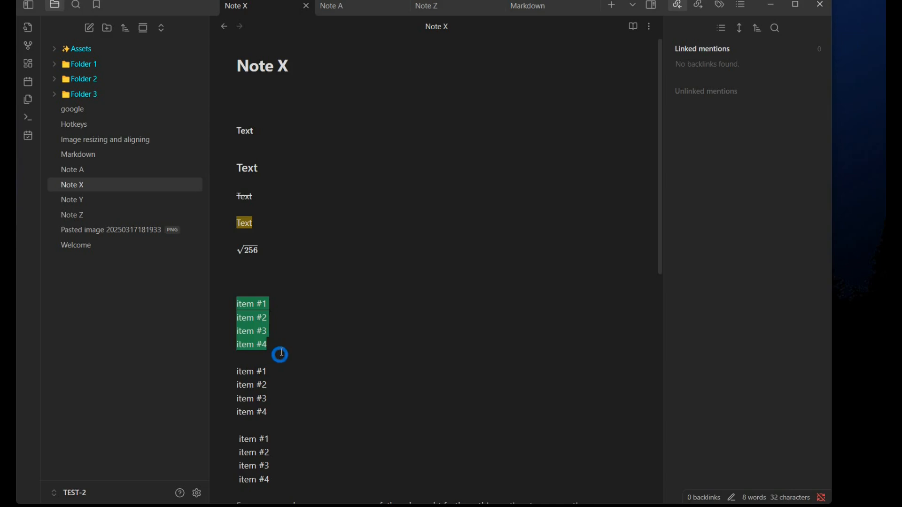
{"action": "right_click", "coordinate": [259, 314]}
{"action": "mouse_move", "coordinate": [388, 183]}
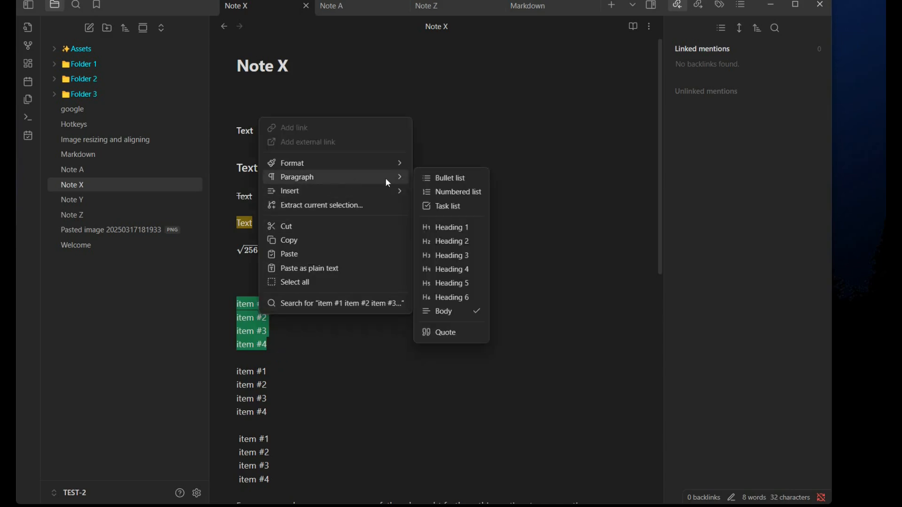
{"action": "left_click", "coordinate": [445, 178]}
{"action": "left_click", "coordinate": [394, 397]}
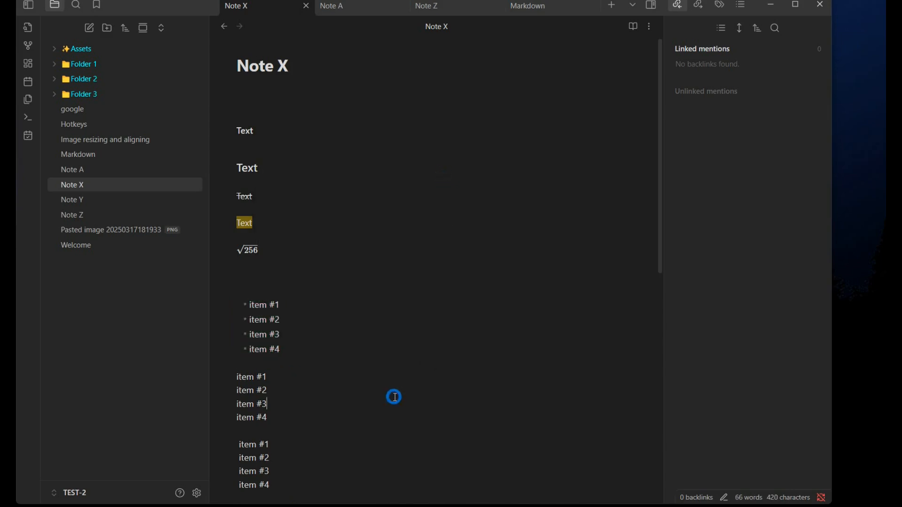
Step: Select the second block of four item lines and convert it to a numbered list
{"action": "scroll", "coordinate": [400, 440], "scroll_direction": "down", "scroll_amount": 3}
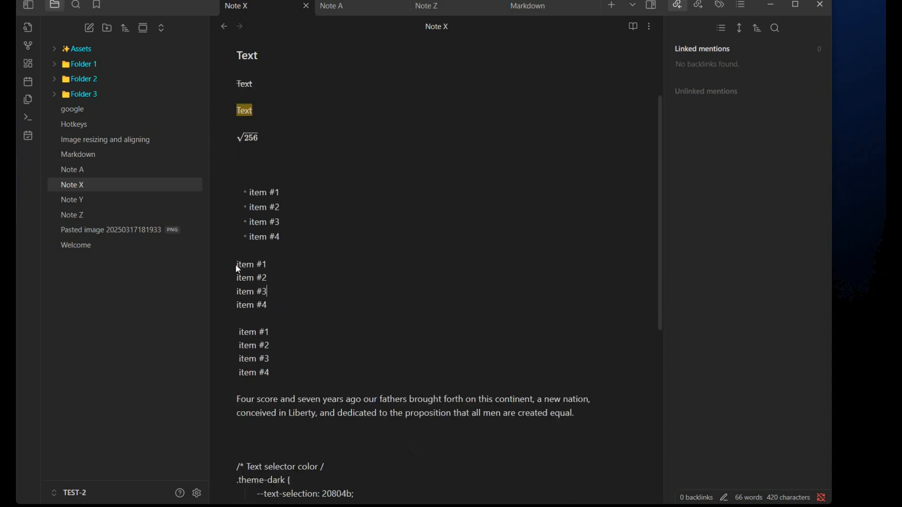
{"action": "left_click_drag", "start_coordinate": [237, 266], "coordinate": [295, 324]}
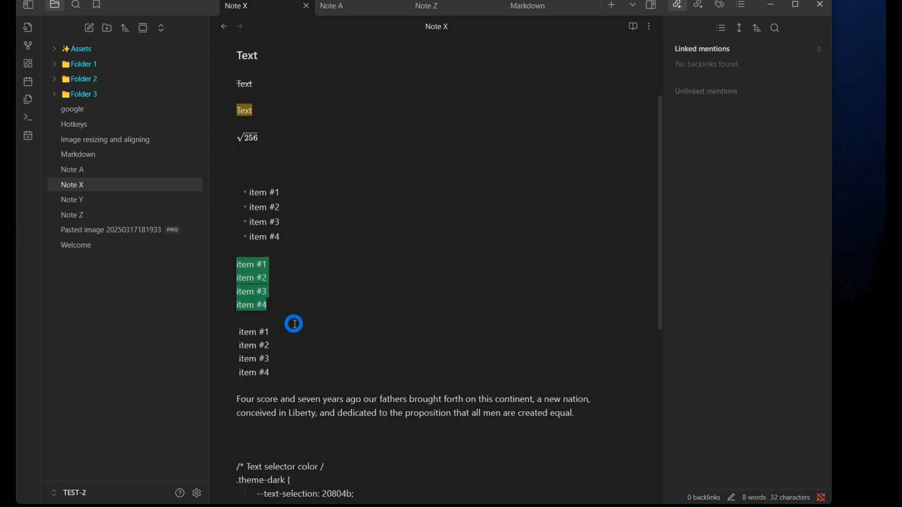
{"action": "right_click", "coordinate": [287, 284]}
{"action": "mouse_move", "coordinate": [329, 344]}
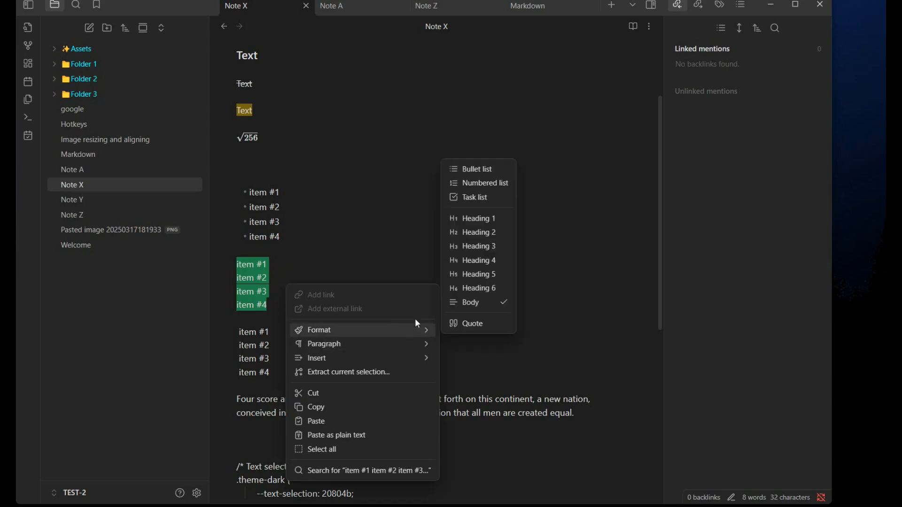
{"action": "left_click", "coordinate": [484, 184]}
{"action": "left_click", "coordinate": [423, 348]}
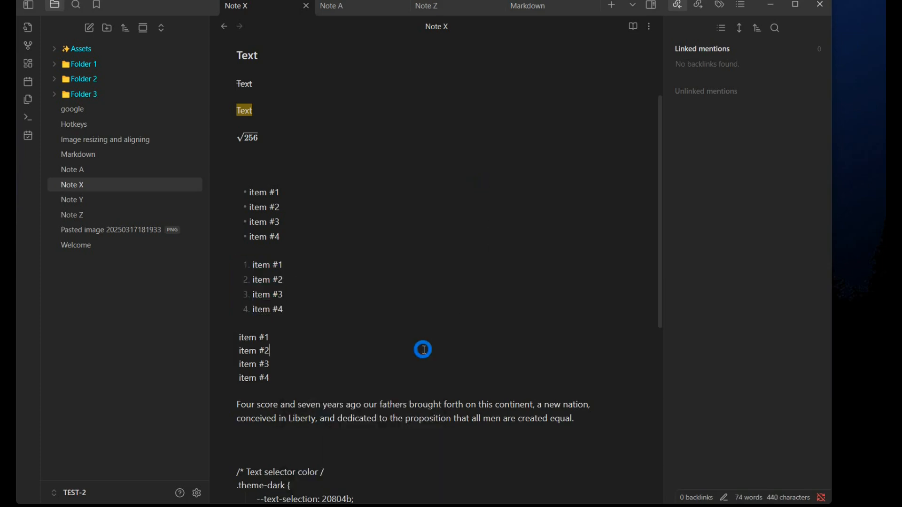
Step: Select the third block of four item lines and convert it to a task list
{"action": "scroll", "coordinate": [416, 341], "scroll_direction": "down", "scroll_amount": 2}
{"action": "scroll", "coordinate": [414, 337], "scroll_direction": "down", "scroll_amount": 1}
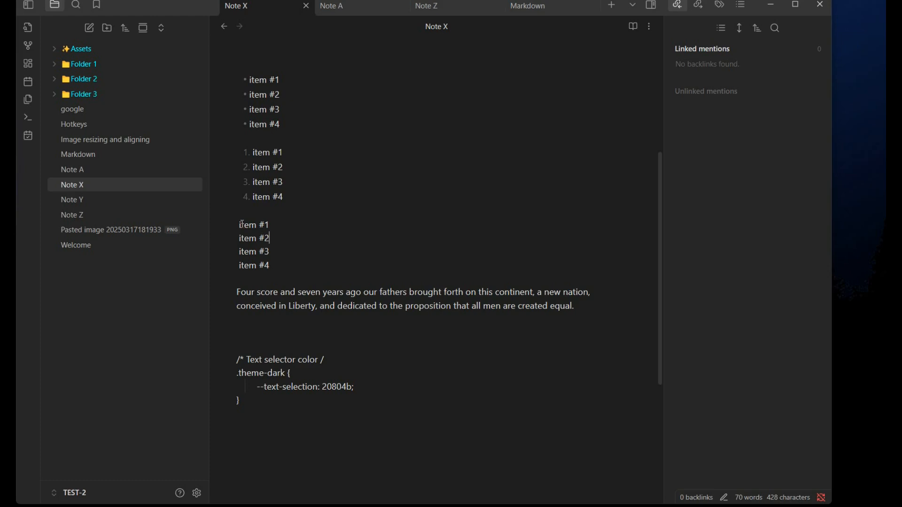
{"action": "left_click_drag", "start_coordinate": [237, 226], "coordinate": [290, 285]}
{"action": "right_click", "coordinate": [259, 236]}
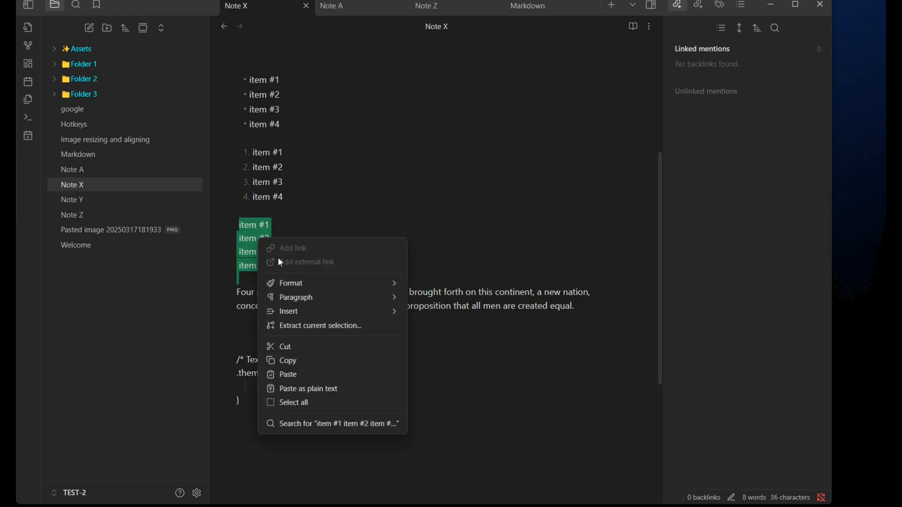
{"action": "mouse_move", "coordinate": [307, 295]}
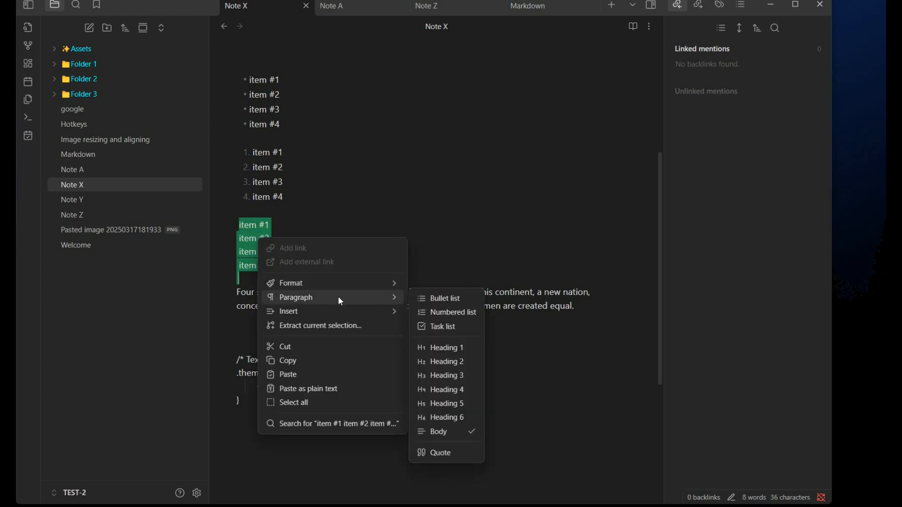
{"action": "left_click", "coordinate": [443, 331]}
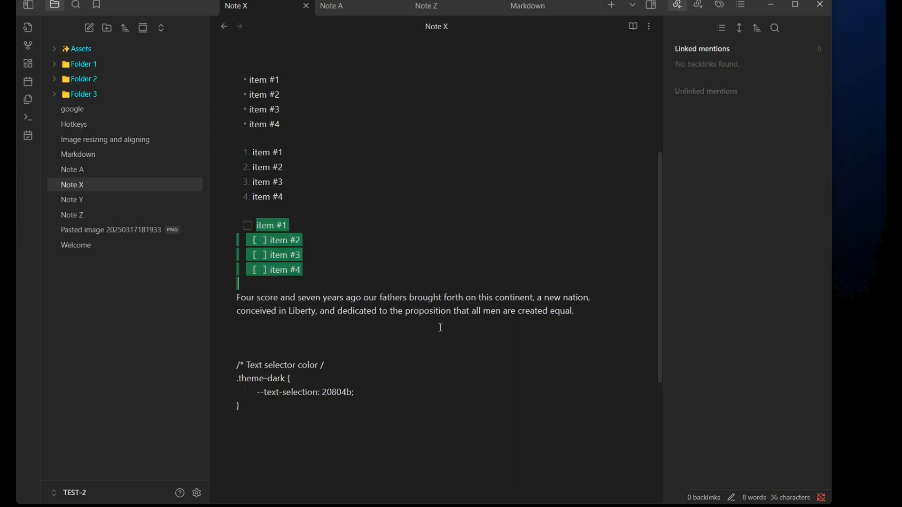
{"action": "left_click", "coordinate": [422, 243]}
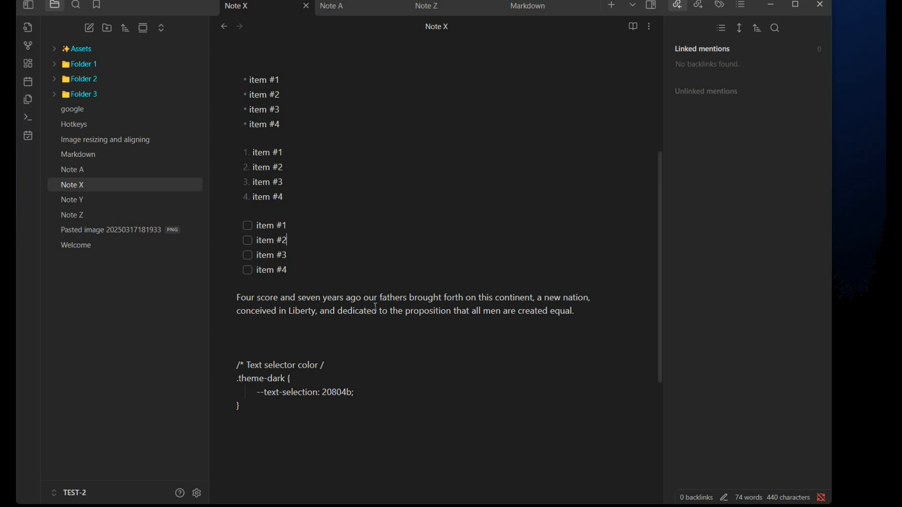
Step: Tick and untick the checkbox of the first task item
{"action": "left_click", "coordinate": [248, 226]}
{"action": "left_click", "coordinate": [246, 226]}
{"action": "scroll", "coordinate": [392, 390], "scroll_direction": "up", "scroll_amount": 5}
{"action": "right_click", "coordinate": [391, 239]}
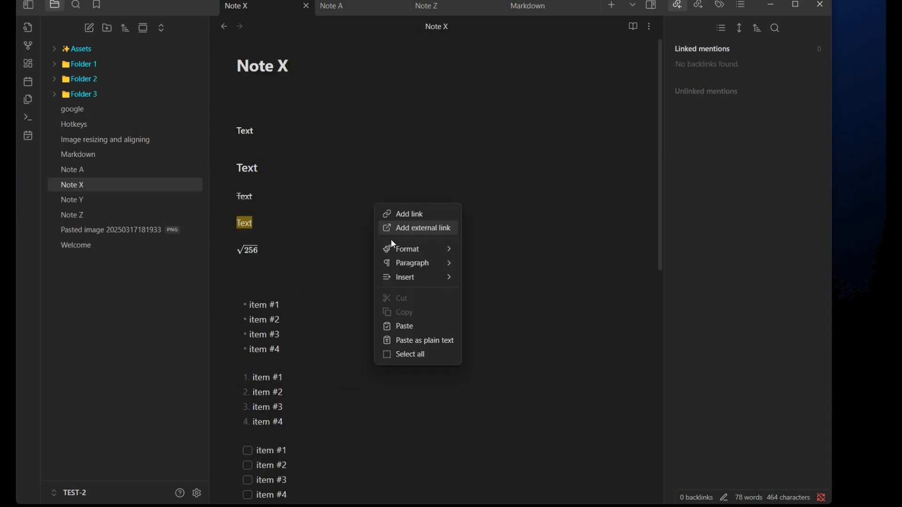
{"action": "mouse_move", "coordinate": [420, 272]}
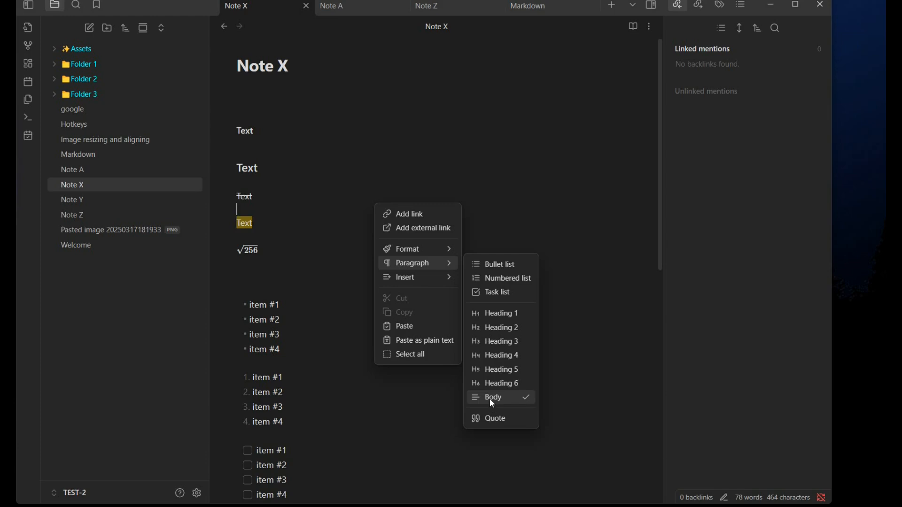
{"action": "left_click", "coordinate": [294, 196]}
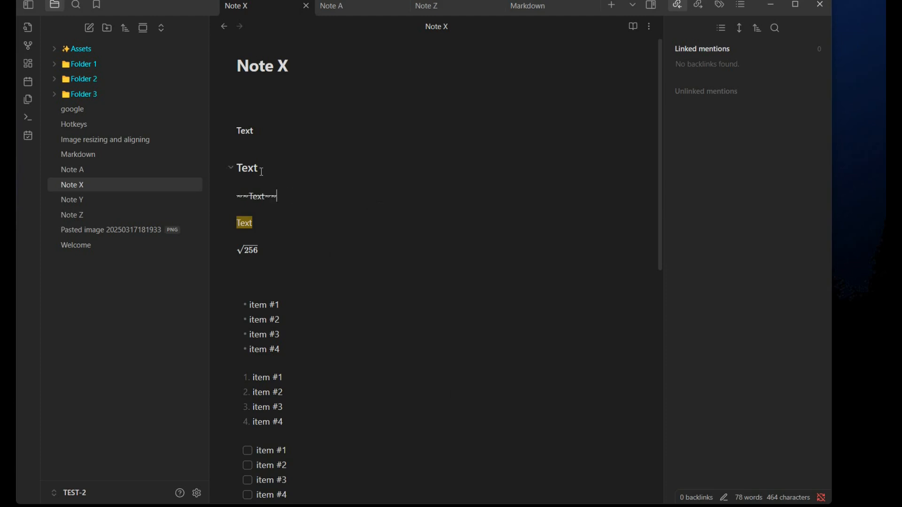
Step: Select the heading's Text and change its paragraph style back to Body
{"action": "left_click", "coordinate": [246, 168]}
{"action": "left_click", "coordinate": [300, 165]}
{"action": "left_click_drag", "start_coordinate": [299, 165], "coordinate": [264, 165]}
{"action": "right_click", "coordinate": [286, 170]}
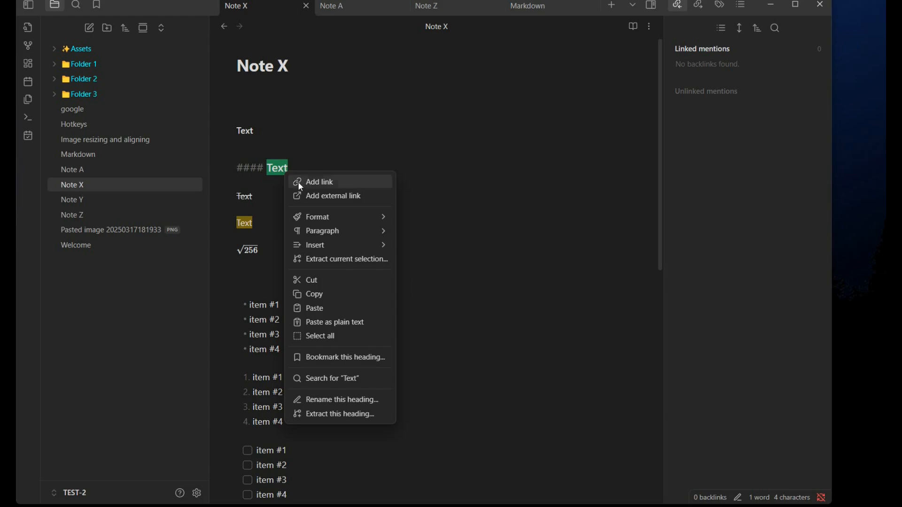
{"action": "mouse_move", "coordinate": [336, 229]}
{"action": "left_click", "coordinate": [431, 370]}
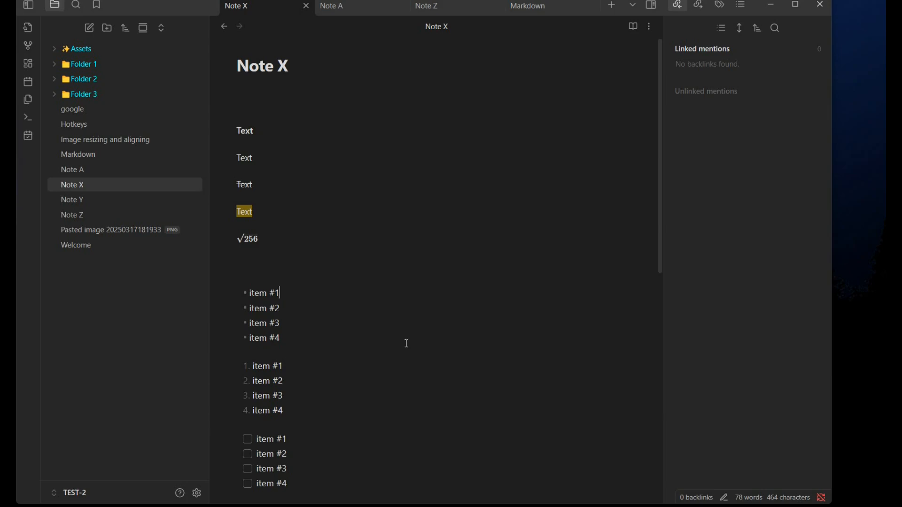
Step: Select the Gettysburg paragraph and convert it to a quote
{"action": "scroll", "coordinate": [407, 344], "scroll_direction": "down", "scroll_amount": 4}
{"action": "right_click", "coordinate": [405, 225]}
{"action": "mouse_move", "coordinate": [438, 284]}
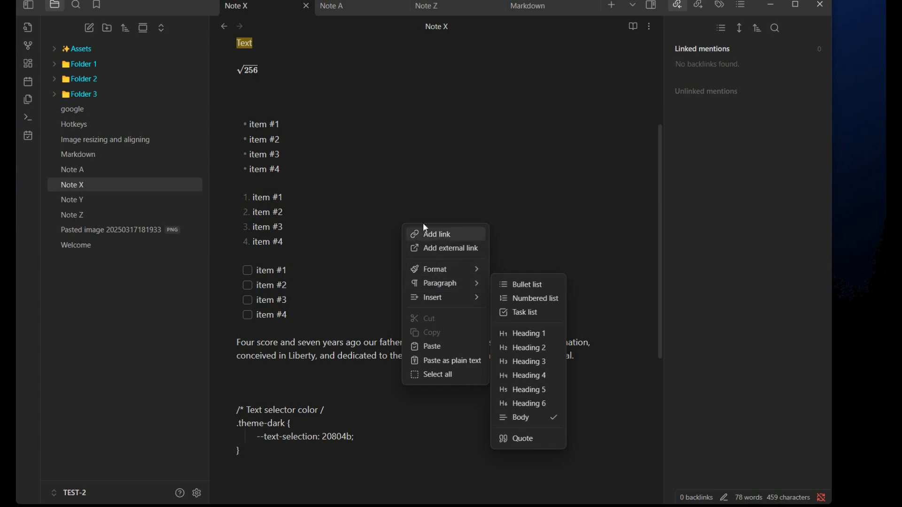
{"action": "left_click", "coordinate": [394, 167]}
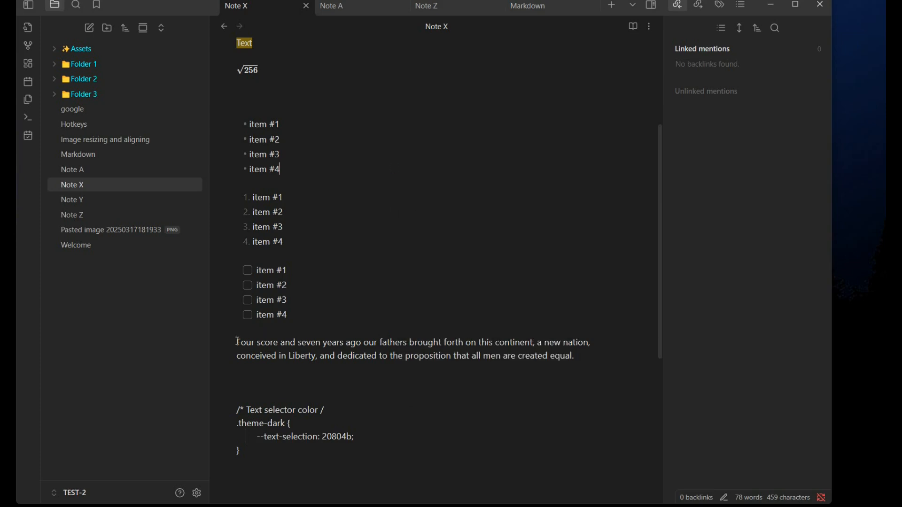
{"action": "left_click_drag", "start_coordinate": [238, 341], "coordinate": [596, 373]}
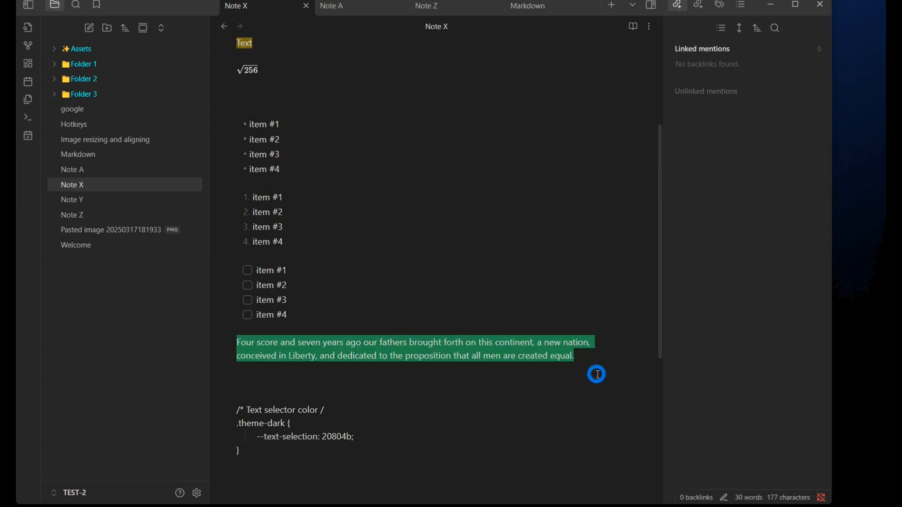
{"action": "right_click", "coordinate": [489, 347]}
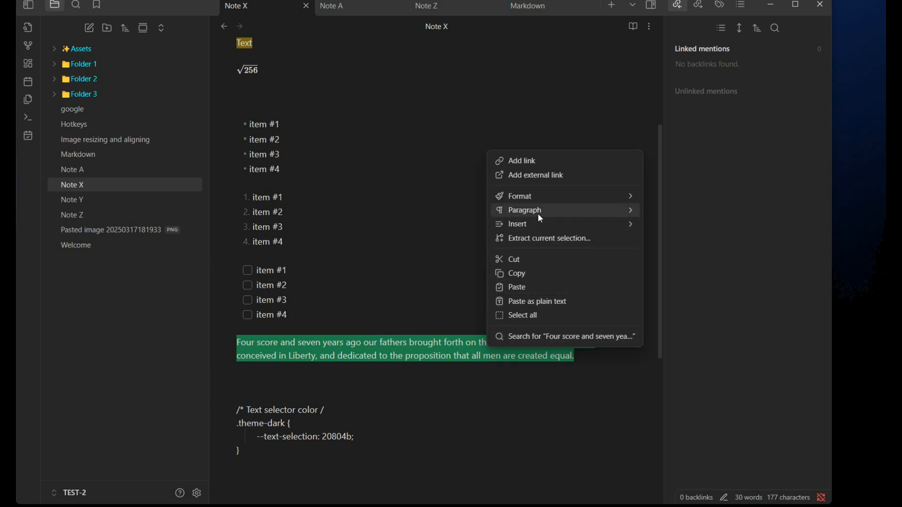
{"action": "mouse_move", "coordinate": [539, 215]}
{"action": "left_click", "coordinate": [677, 368]}
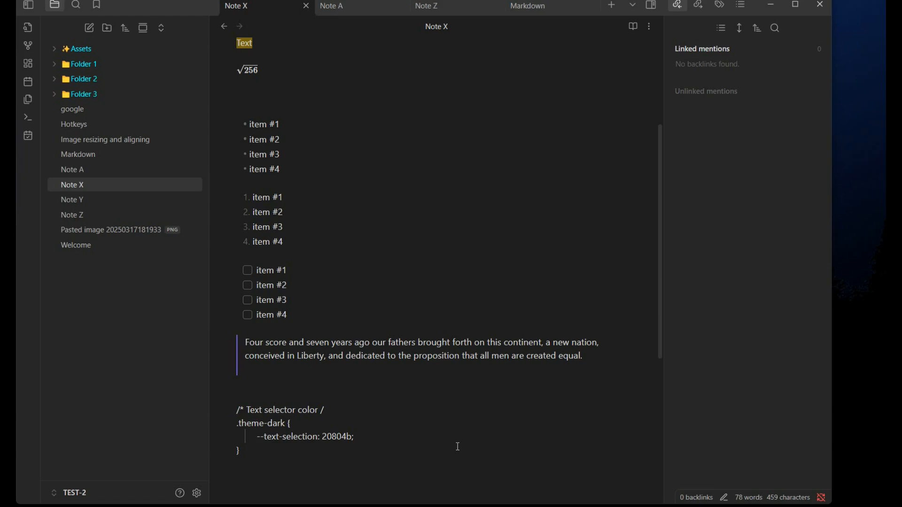
Step: Insert bold text reading Hello on the empty line below the square-root expression
{"action": "scroll", "coordinate": [292, 258], "scroll_direction": "up", "scroll_amount": 4}
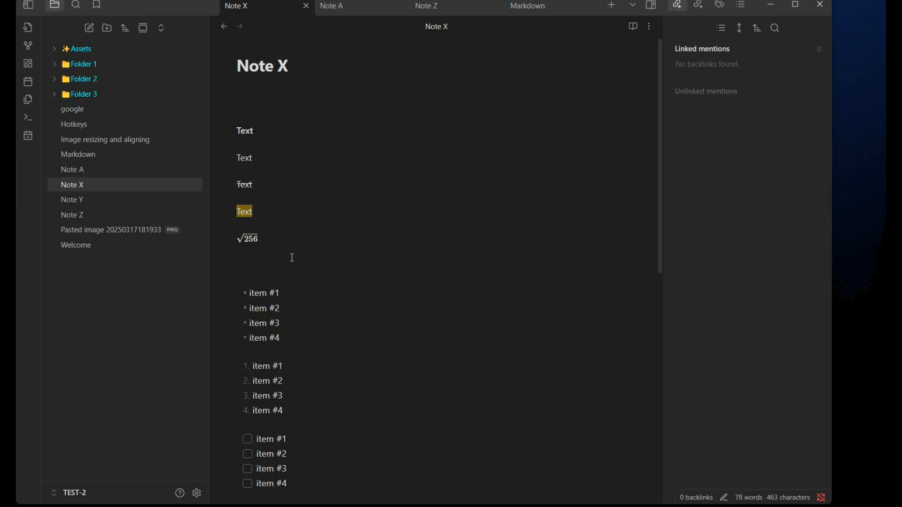
{"action": "right_click", "coordinate": [254, 259]}
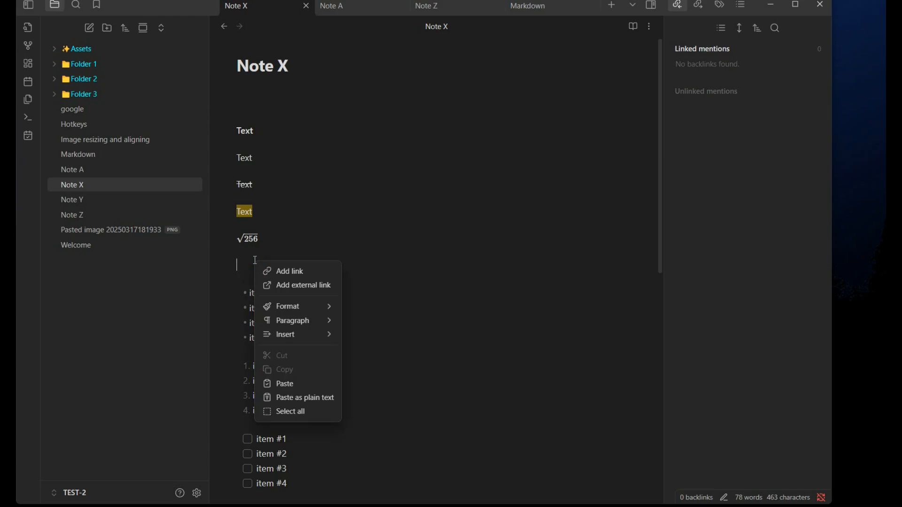
{"action": "mouse_move", "coordinate": [295, 303]}
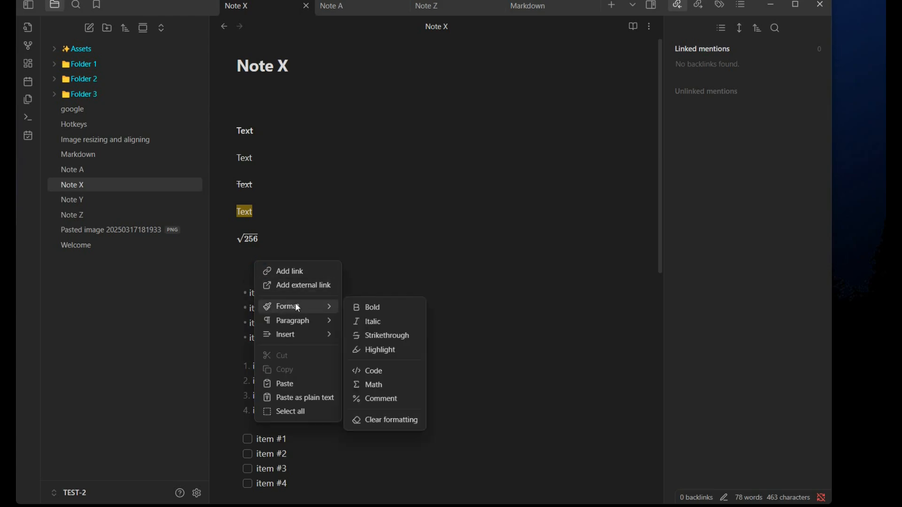
{"action": "left_click", "coordinate": [371, 306]}
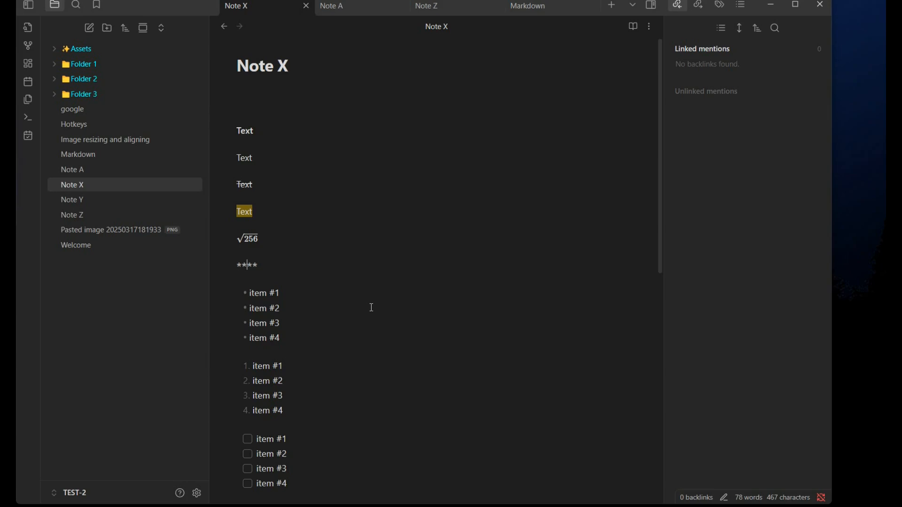
{"action": "type", "text": "Helol"}
{"action": "key", "text": "BackSpace"}
{"action": "key", "text": "BackSpace"}
{"action": "type", "text": "lo"}
{"action": "left_click", "coordinate": [370, 310]}
Step: Create a bullet list with items 1, 2 and 3 below the highlighted Text
{"action": "left_click", "coordinate": [270, 246]}
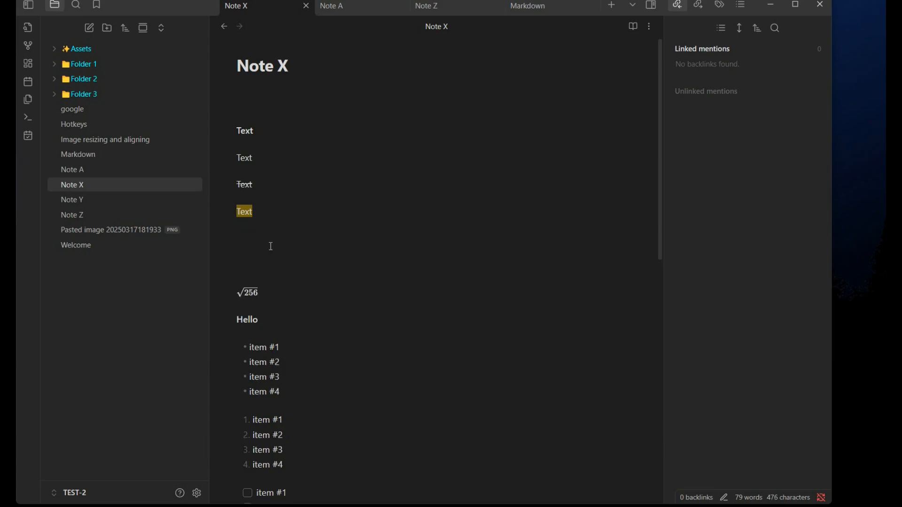
{"action": "right_click", "coordinate": [268, 246]}
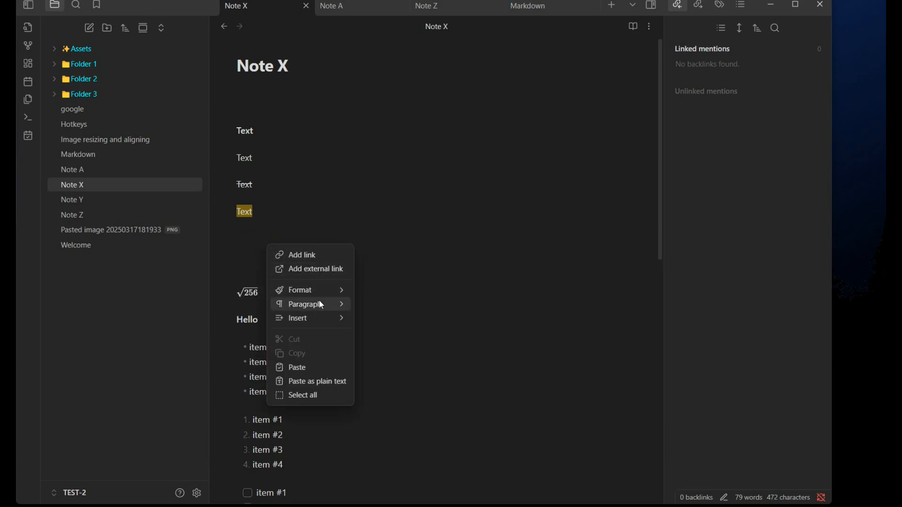
{"action": "mouse_move", "coordinate": [319, 302]}
{"action": "left_click", "coordinate": [384, 303]}
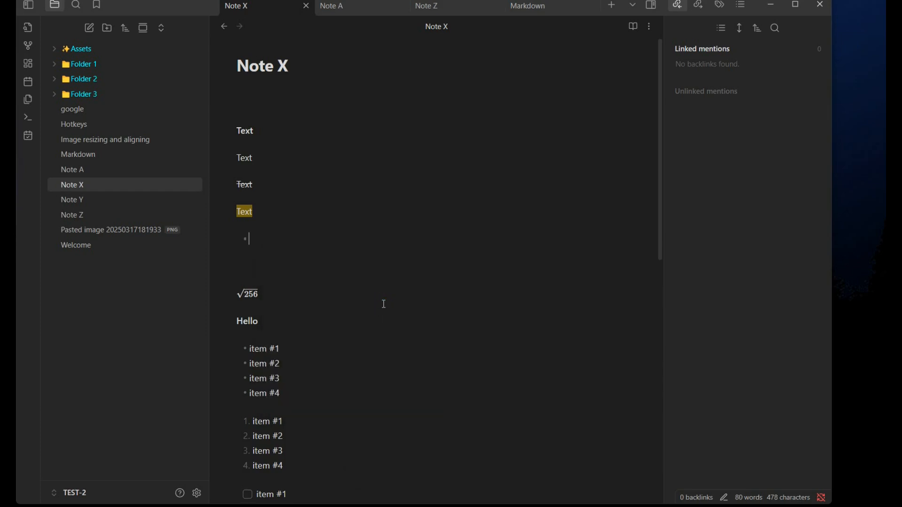
{"action": "type", "text": "1"}
{"action": "key", "text": "Return"}
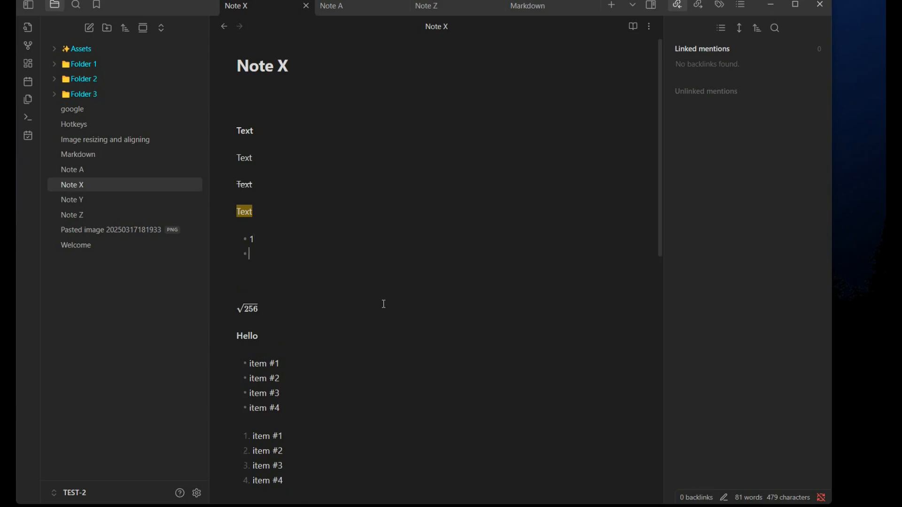
{"action": "type", "text": "2"}
{"action": "key", "text": "Return"}
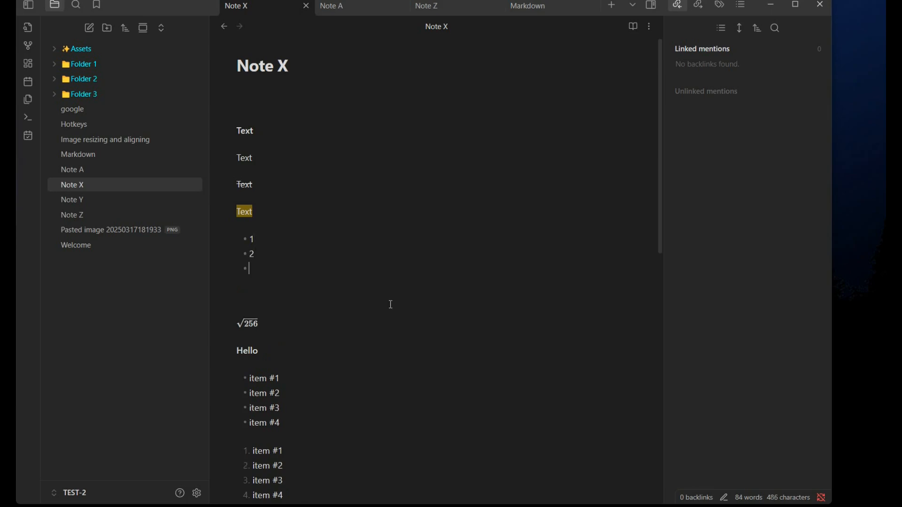
{"action": "type", "text": "3"}
{"action": "key", "text": "Return"}
{"action": "key", "text": "Return"}
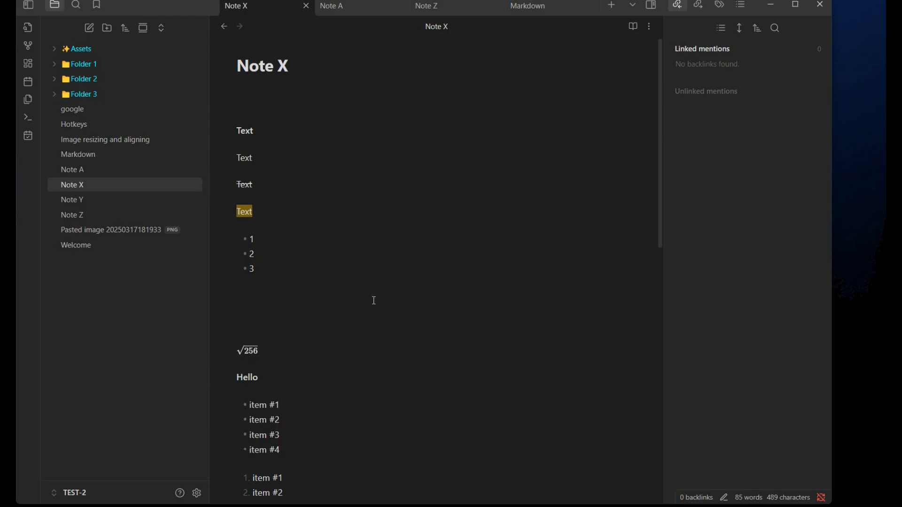
Step: Add a footnote reading Gettysburg Address at the end of the quoted paragraph
{"action": "key", "text": "ctrl+End"}
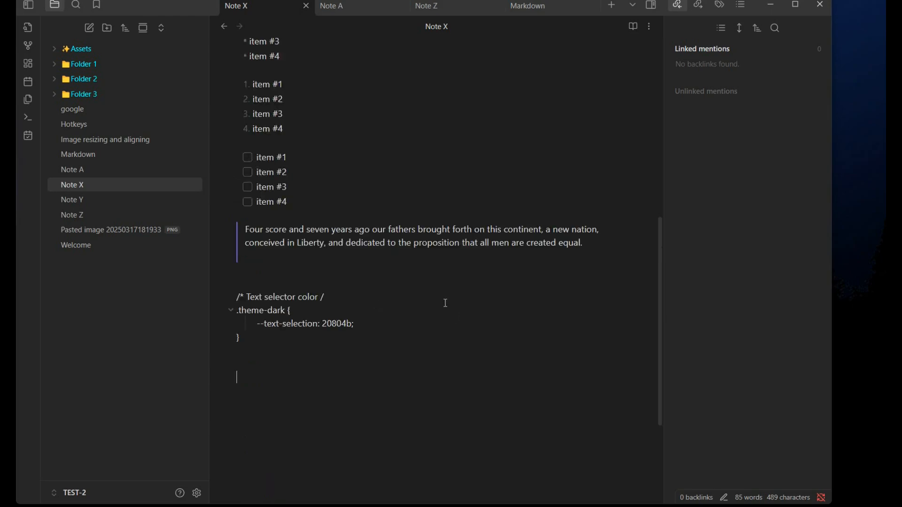
{"action": "left_click", "coordinate": [587, 244]}
{"action": "right_click", "coordinate": [587, 243]}
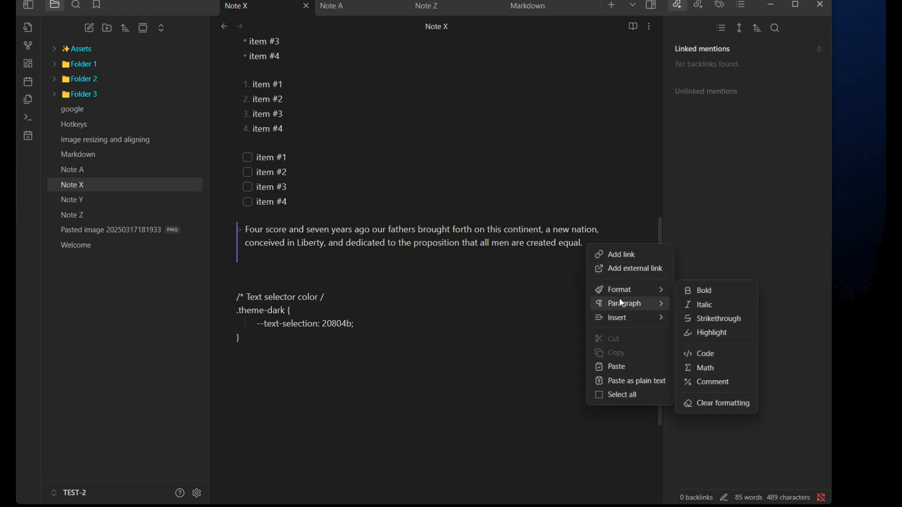
{"action": "mouse_move", "coordinate": [616, 322]}
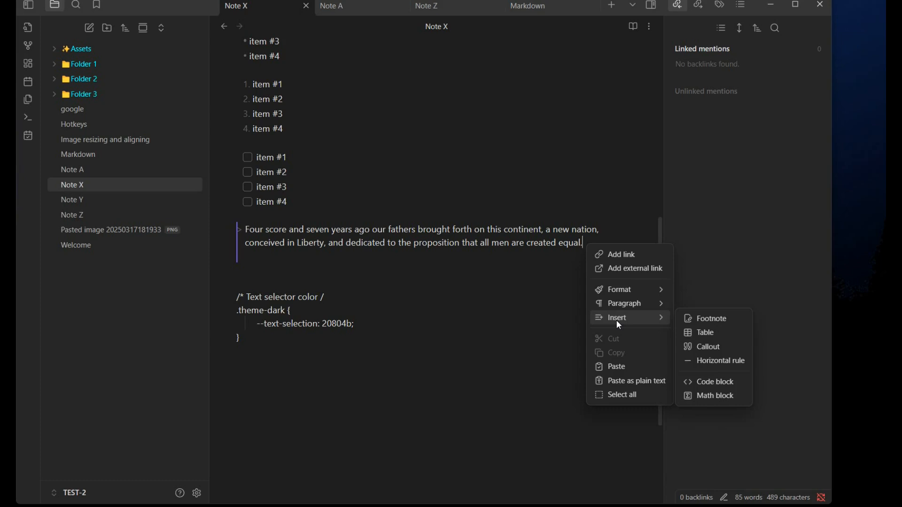
{"action": "left_click", "coordinate": [719, 321]}
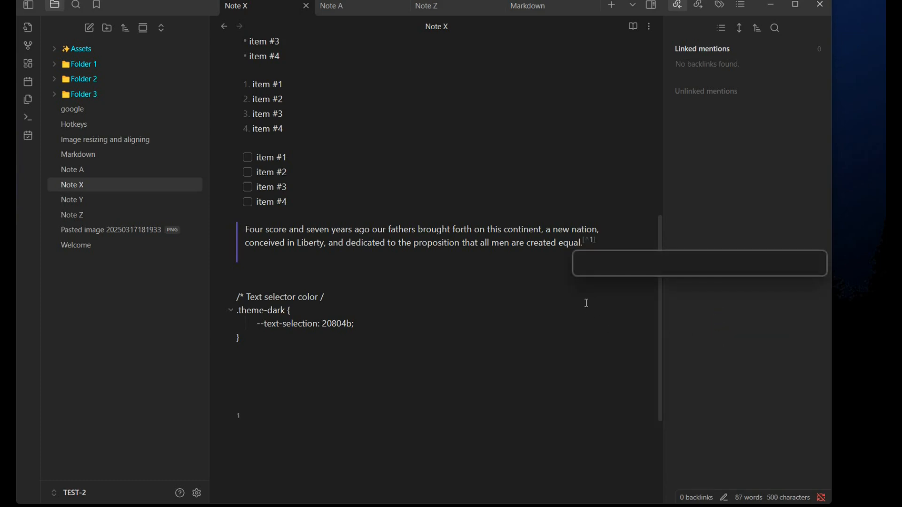
{"action": "type", "text": "G"}
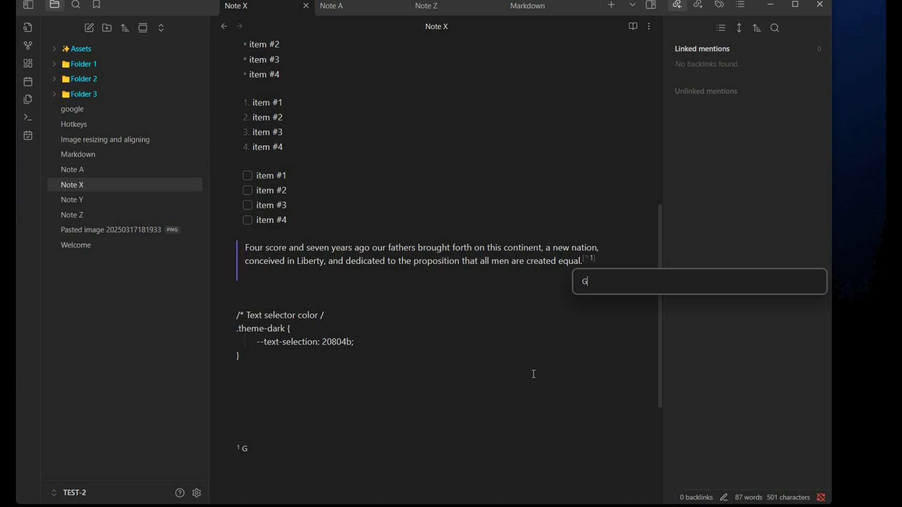
{"action": "type", "text": "ettysburg Address"}
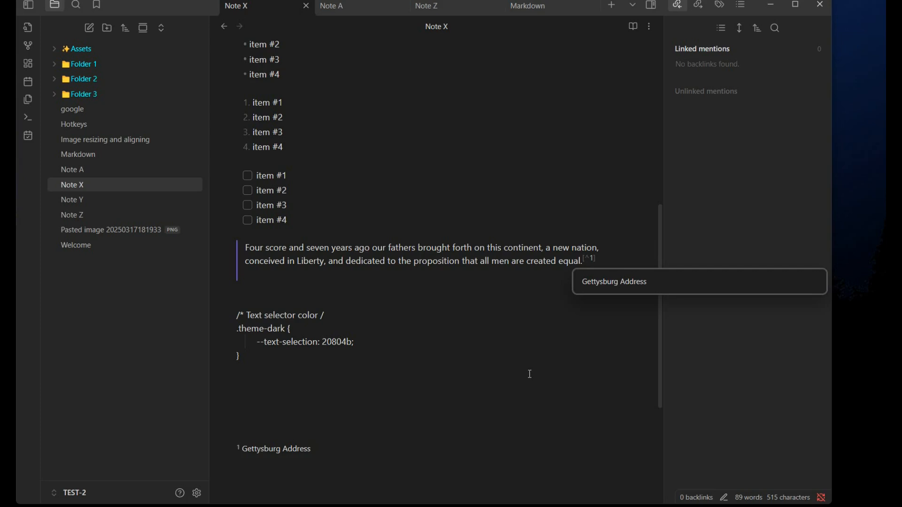
Step: Insert a table after the first task item and expand it to three columns and three rows
{"action": "left_click", "coordinate": [552, 385]}
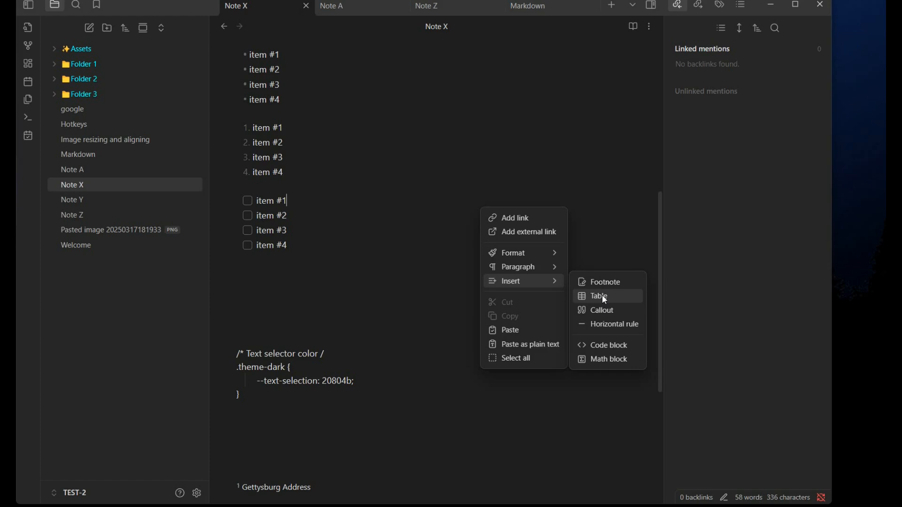
{"action": "left_click", "coordinate": [603, 296]}
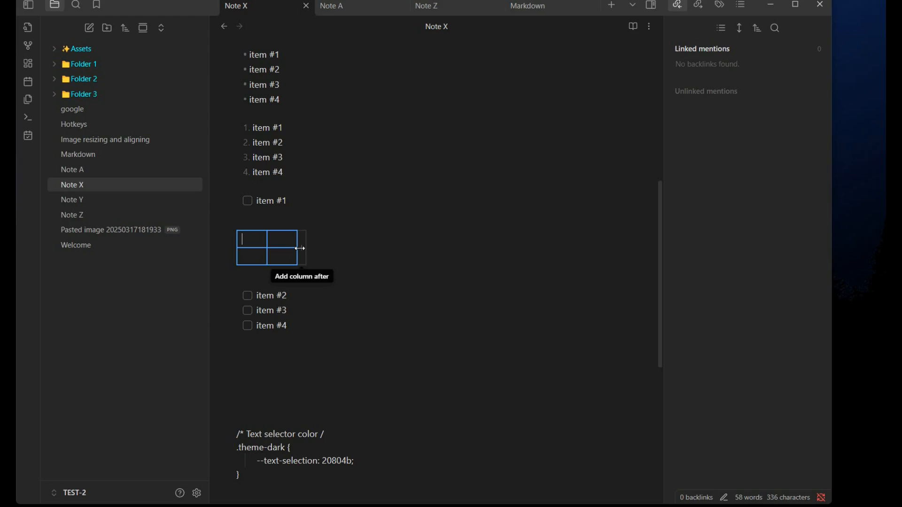
{"action": "left_click", "coordinate": [301, 248]}
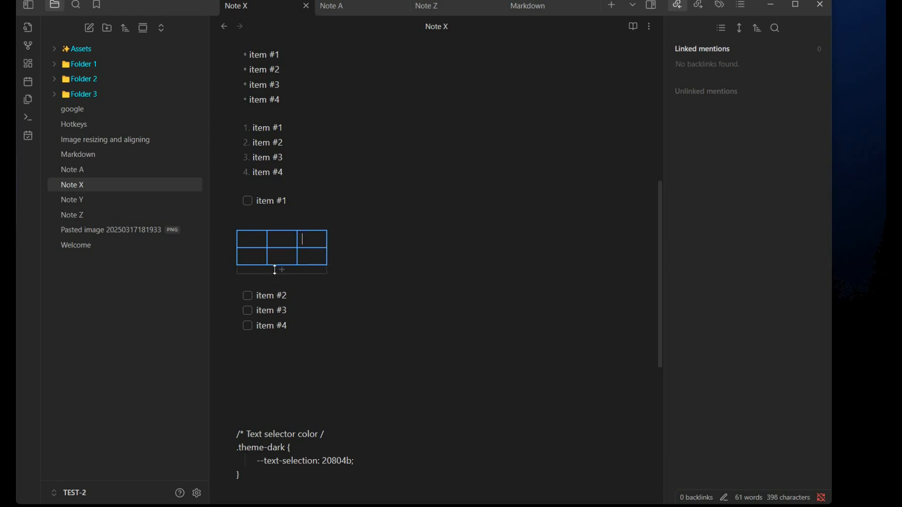
{"action": "left_click", "coordinate": [281, 268]}
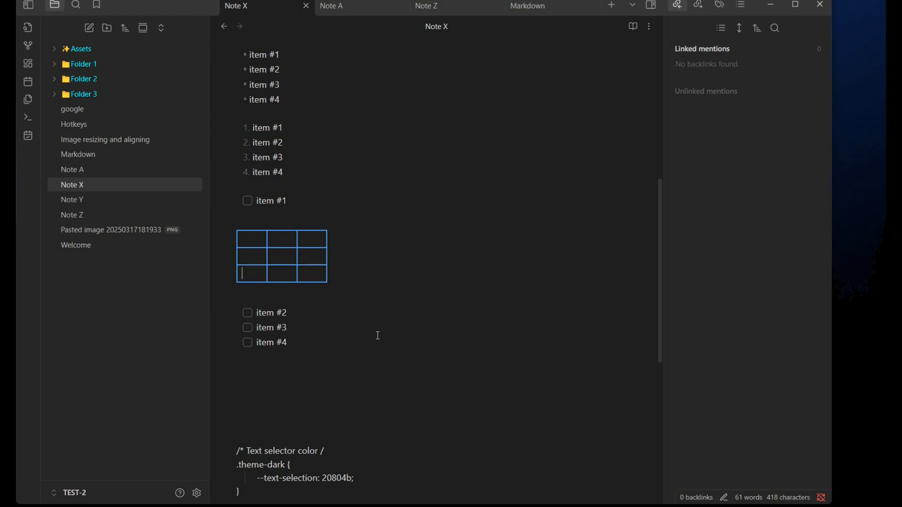
{"action": "right_click", "coordinate": [443, 215]}
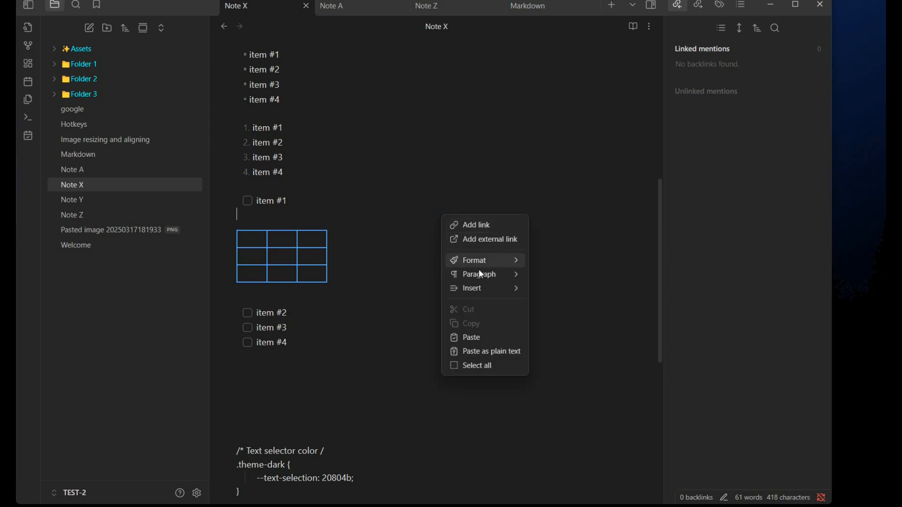
{"action": "mouse_move", "coordinate": [479, 288]}
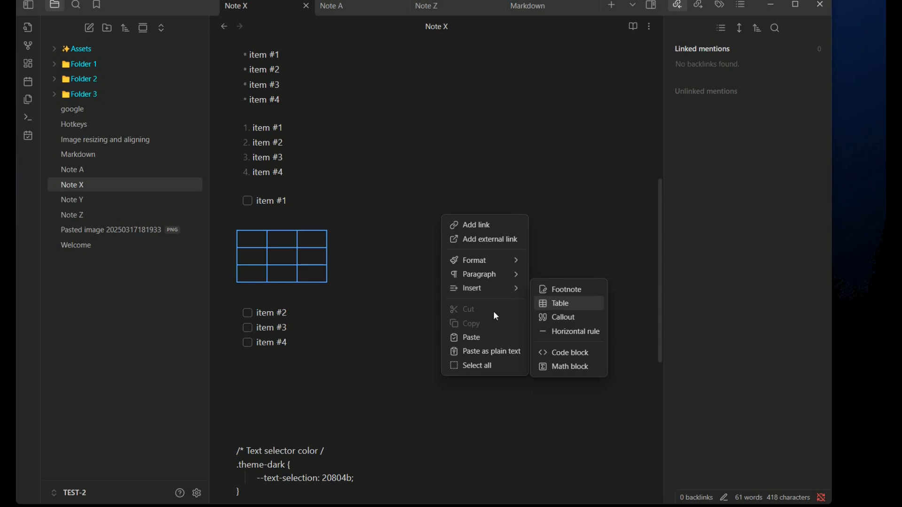
{"action": "left_click", "coordinate": [375, 324]}
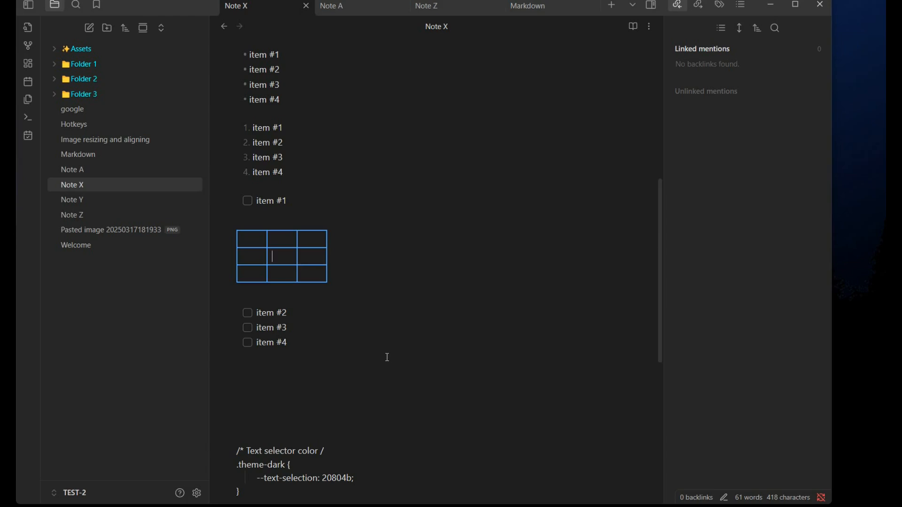
{"action": "left_click", "coordinate": [302, 252]}
{"action": "scroll", "coordinate": [284, 322], "scroll_direction": "up", "scroll_amount": 6}
{"action": "left_click", "coordinate": [243, 147]}
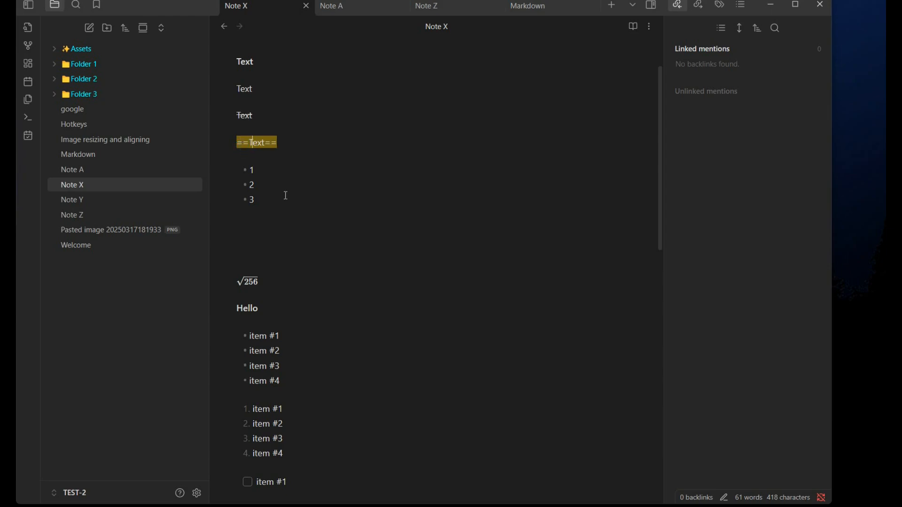
{"action": "left_click", "coordinate": [245, 62]}
{"action": "scroll", "coordinate": [337, 218], "scroll_direction": "down", "scroll_amount": 8}
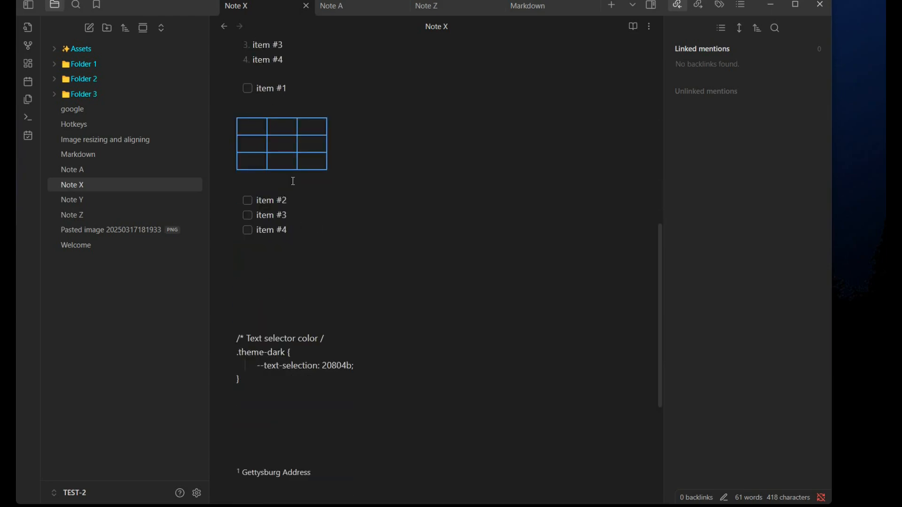
{"action": "scroll", "coordinate": [294, 188], "scroll_direction": "up", "scroll_amount": 3}
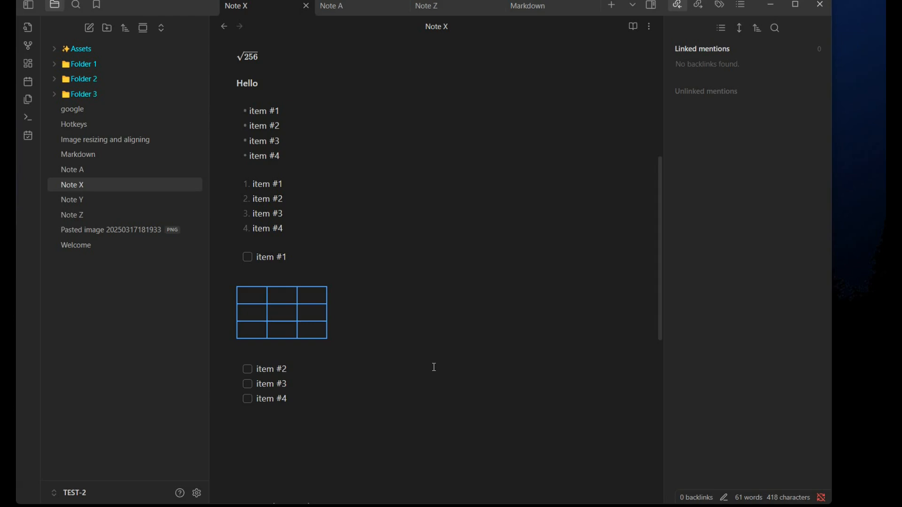
Step: Insert a callout on the empty line below the task items and open its source for editing
{"action": "scroll", "coordinate": [434, 367], "scroll_direction": "down", "scroll_amount": 5}
{"action": "right_click", "coordinate": [293, 196]}
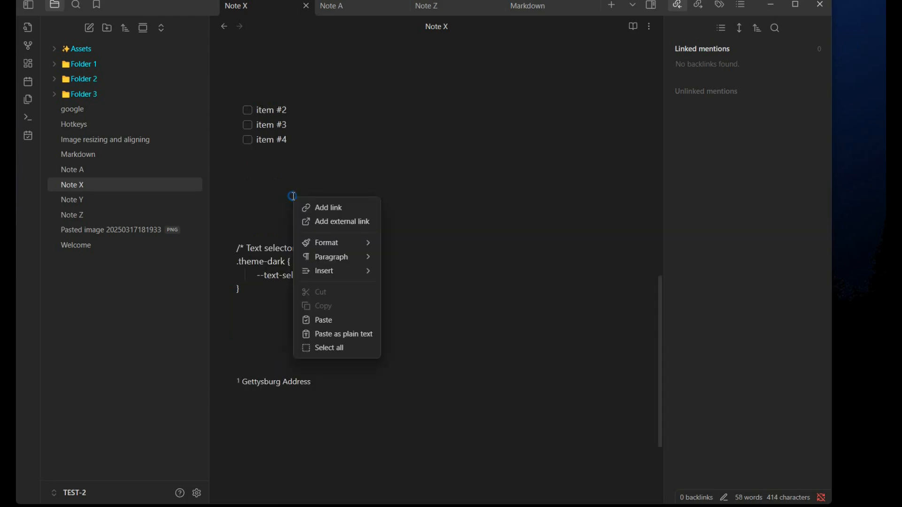
{"action": "mouse_move", "coordinate": [336, 271]}
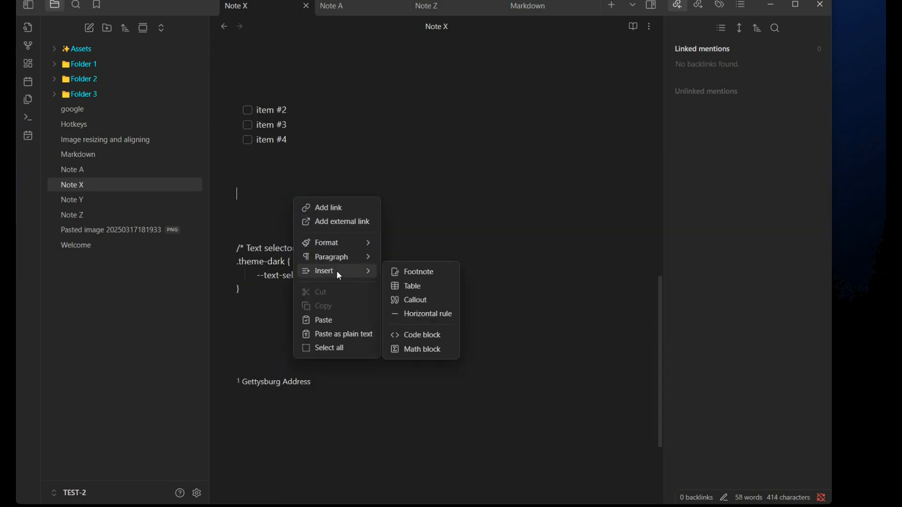
{"action": "left_click", "coordinate": [415, 303]}
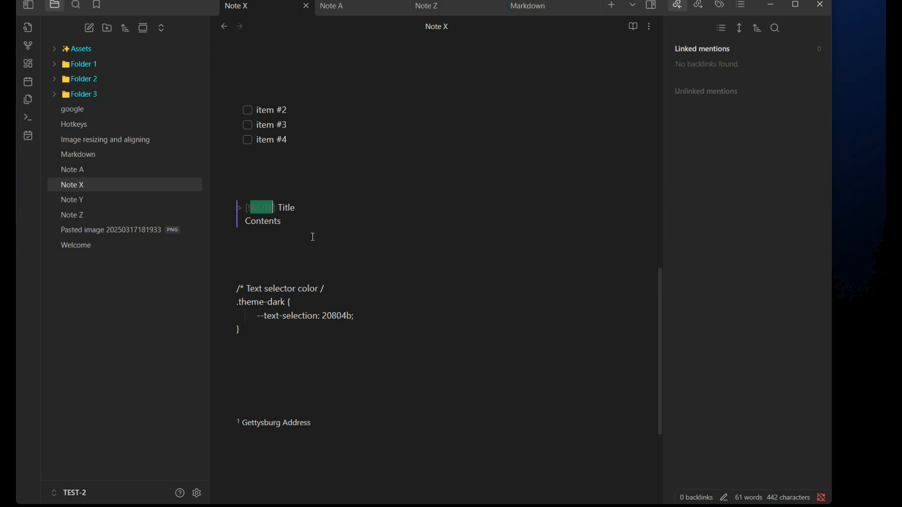
{"action": "left_click", "coordinate": [286, 238]}
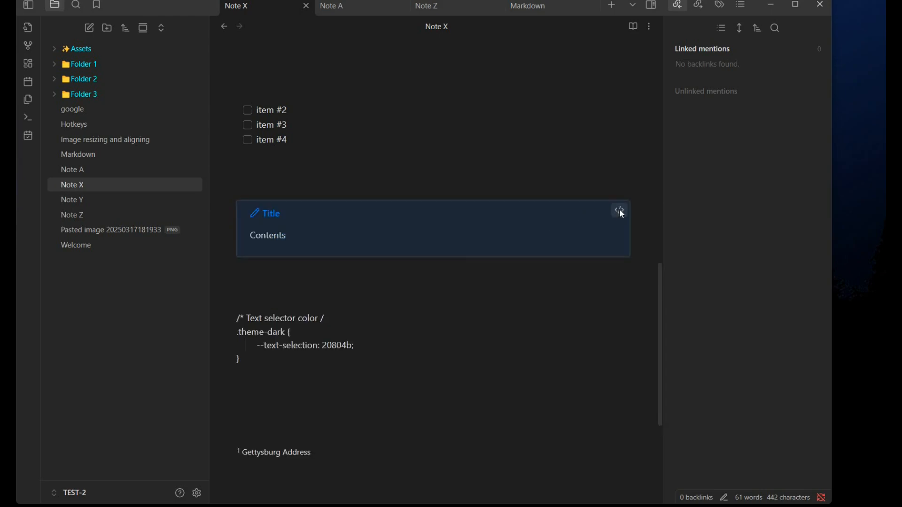
{"action": "left_click", "coordinate": [619, 210]}
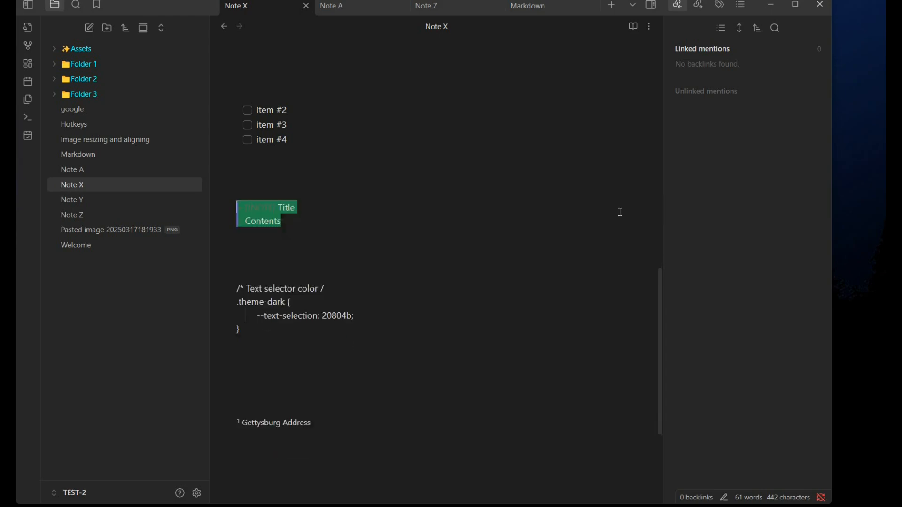
Step: Rename the callout's title to To do
{"action": "left_click", "coordinate": [269, 209]}
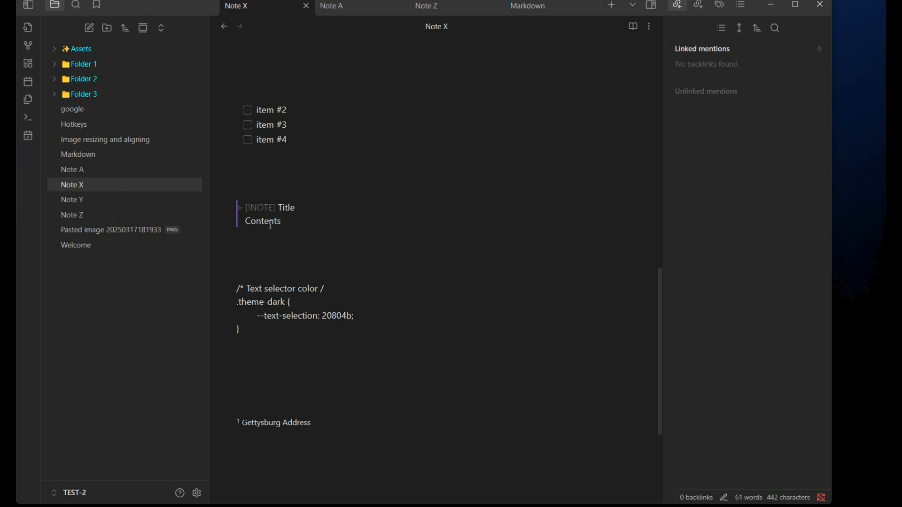
{"action": "left_click", "coordinate": [271, 262]}
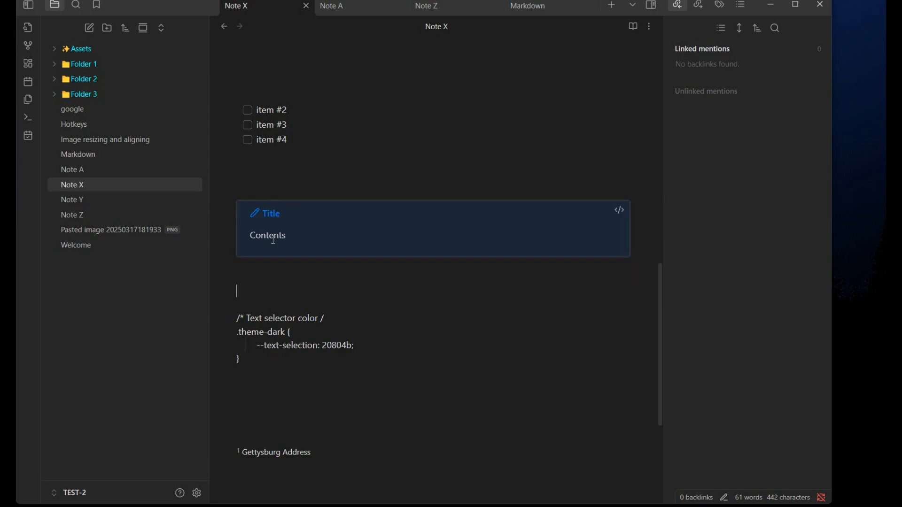
{"action": "left_click", "coordinate": [624, 209]}
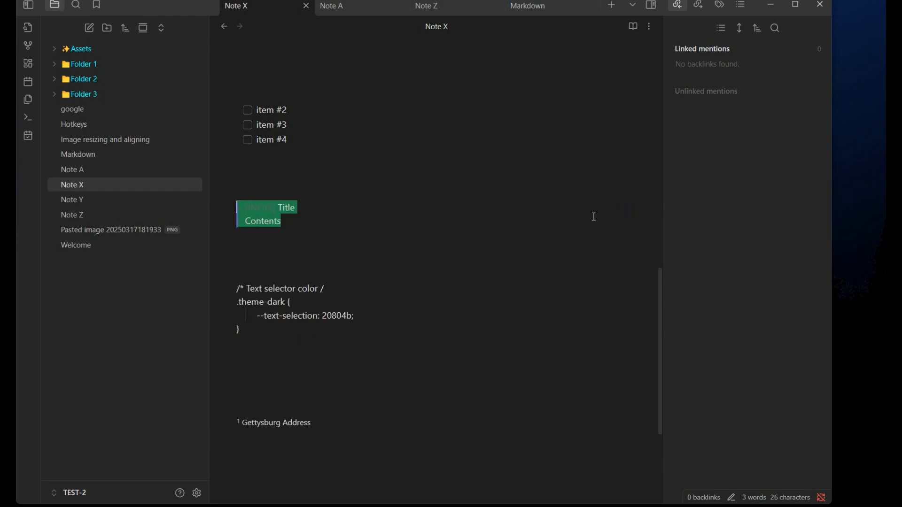
{"action": "double_click", "coordinate": [287, 207]}
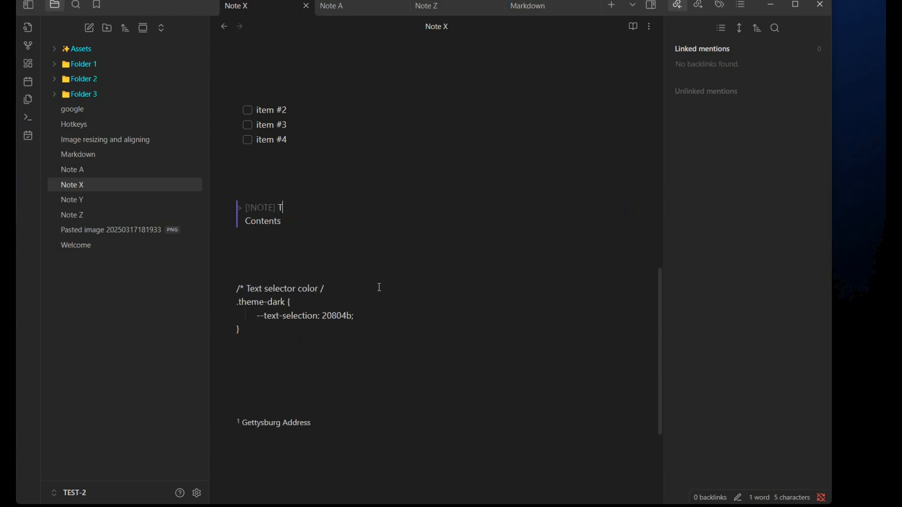
{"action": "type", "text": "To do"}
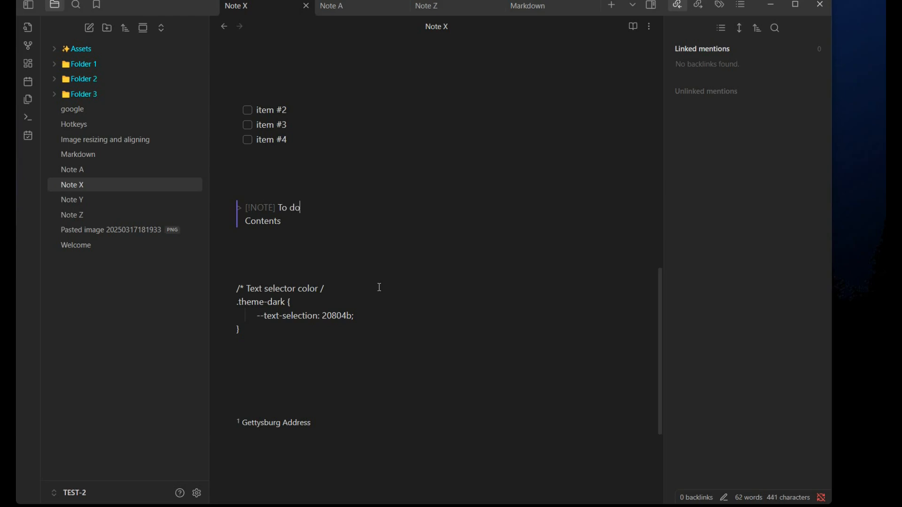
Step: Replace the callout's contents with the lines 1, 2 and 3 and leave the callout
{"action": "left_click", "coordinate": [275, 225]}
{"action": "left_click_drag", "start_coordinate": [275, 225], "coordinate": [243, 221]}
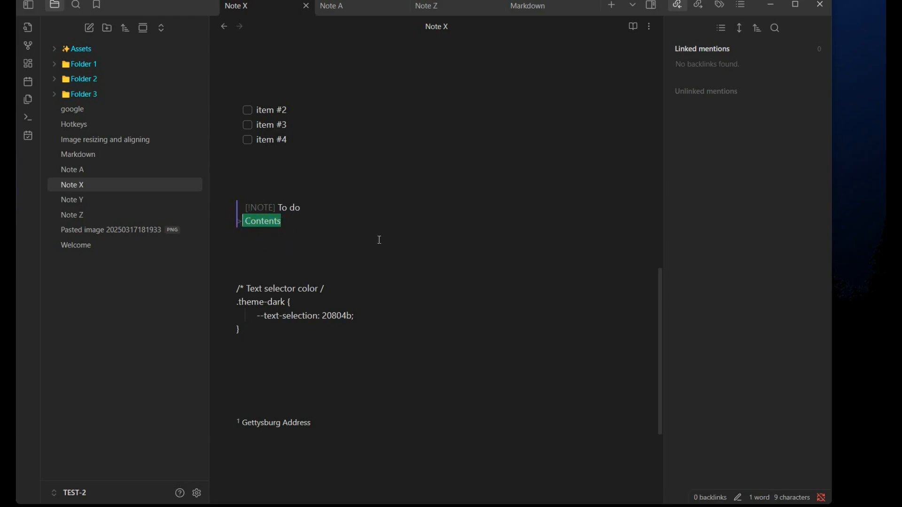
{"action": "type", "text": "1"}
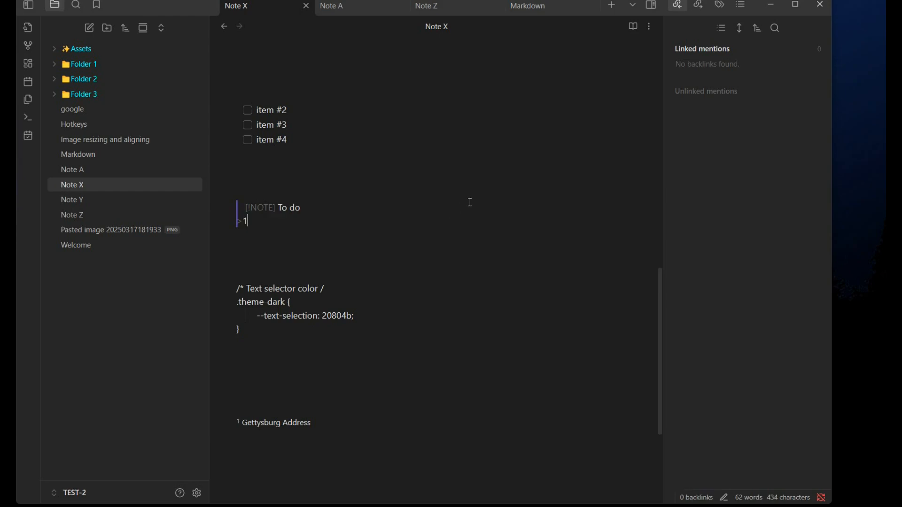
{"action": "key", "text": "Return"}
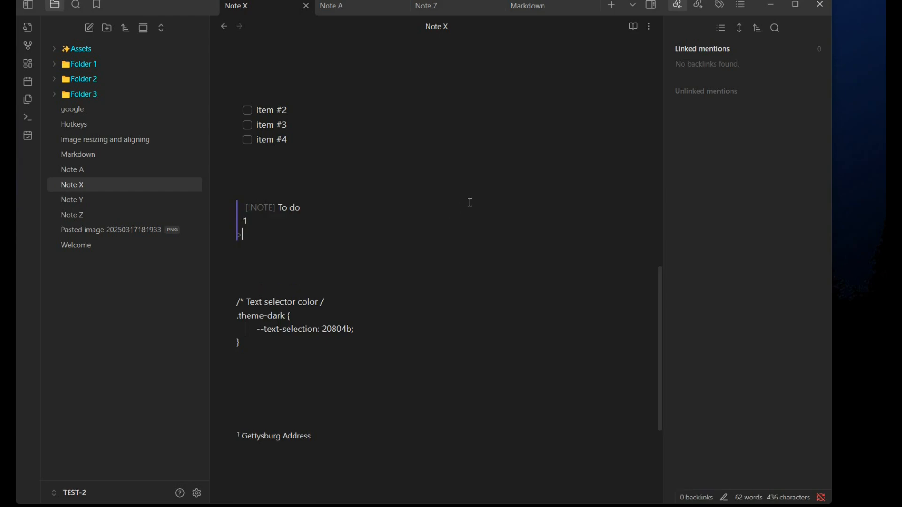
{"action": "type", "text": "1 "}
{"action": "type", "text": "2"}
{"action": "key", "text": "Return"}
{"action": "type", "text": "3"}
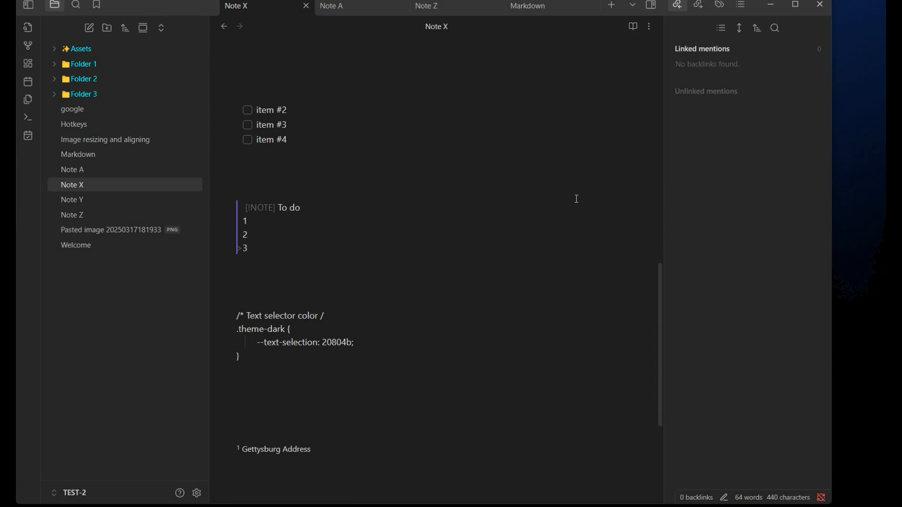
{"action": "key", "text": "Return"}
{"action": "key", "text": "Return"}
{"action": "key", "text": "Return"}
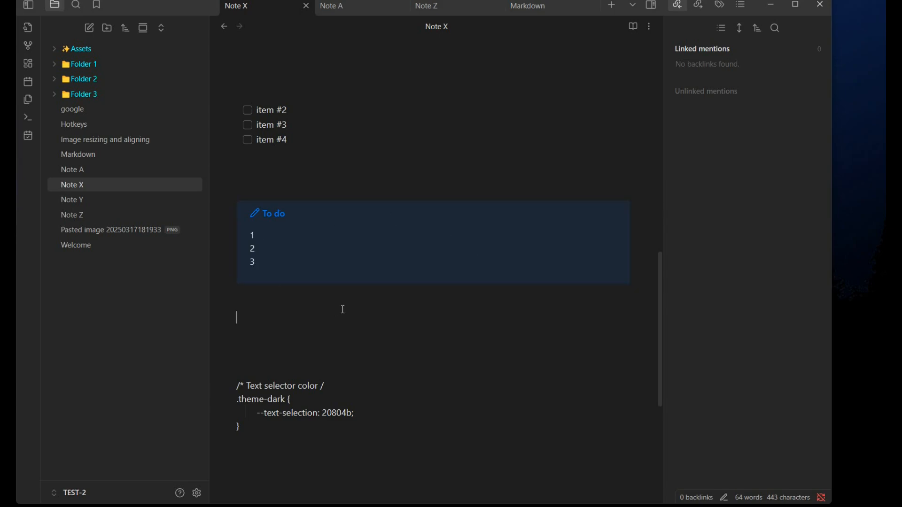
Step: Change the callout's type from NOTE to WARNING
{"action": "left_click", "coordinate": [275, 246]}
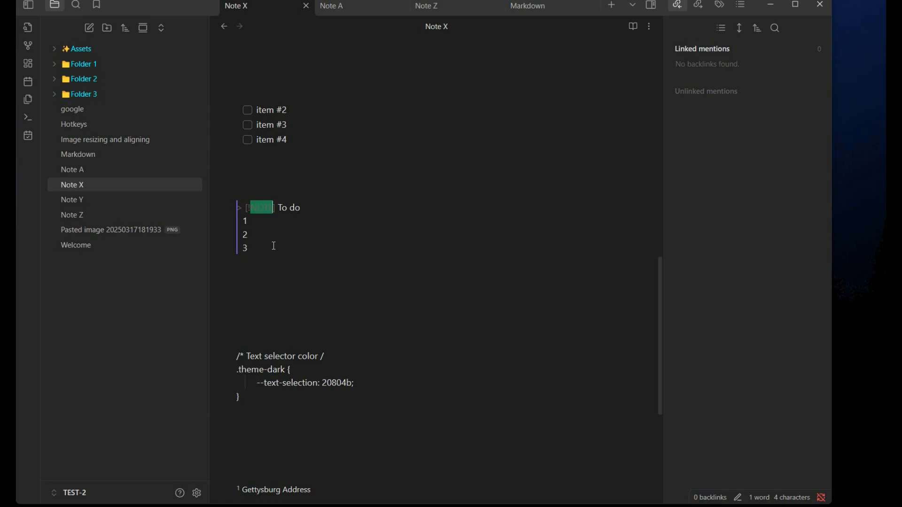
{"action": "type", "text": "WARNING"}
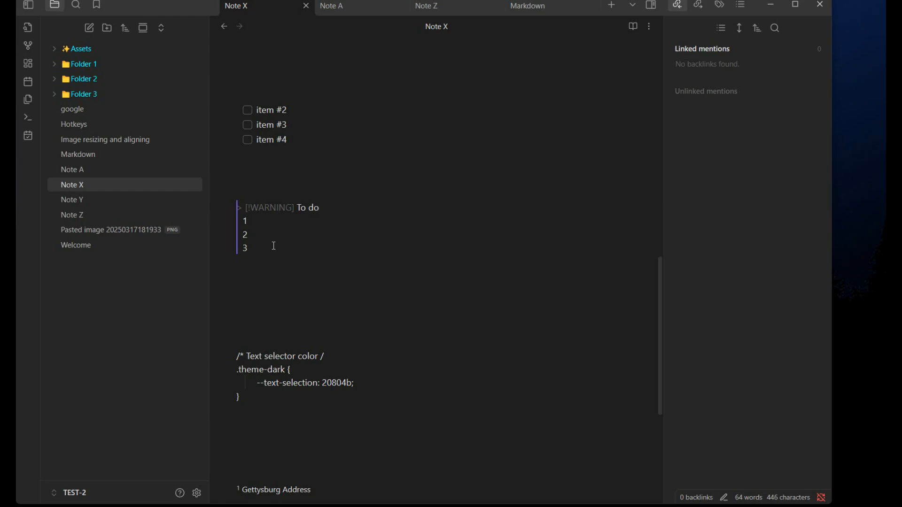
{"action": "left_click", "coordinate": [262, 295]}
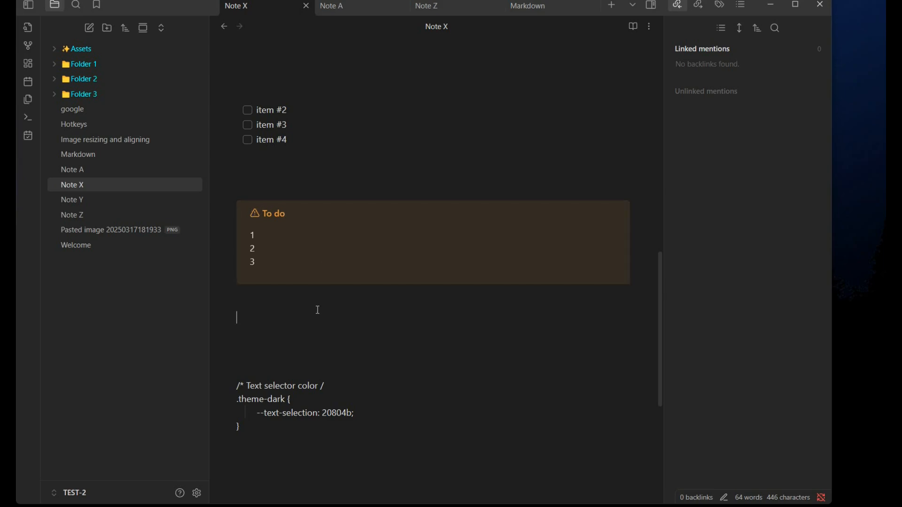
Step: Insert a new callout on the empty line below the To do callout
{"action": "right_click", "coordinate": [269, 319]}
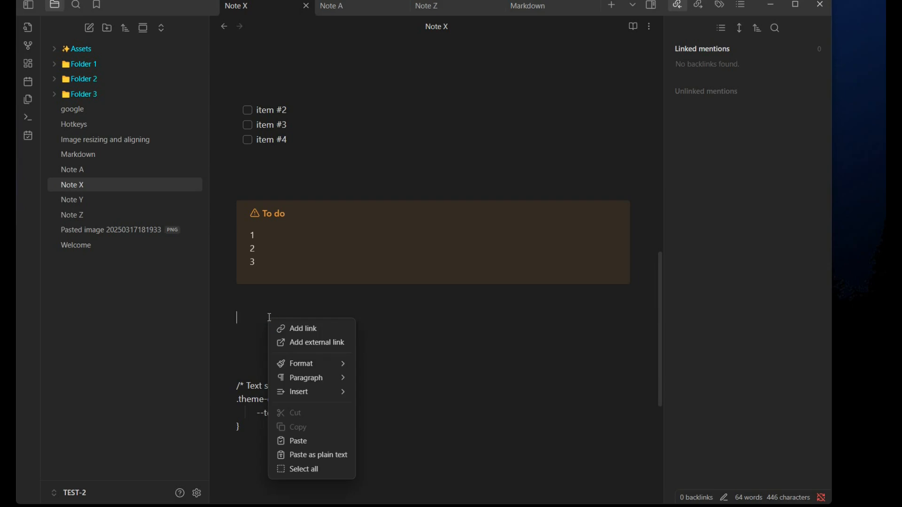
{"action": "mouse_move", "coordinate": [318, 393]}
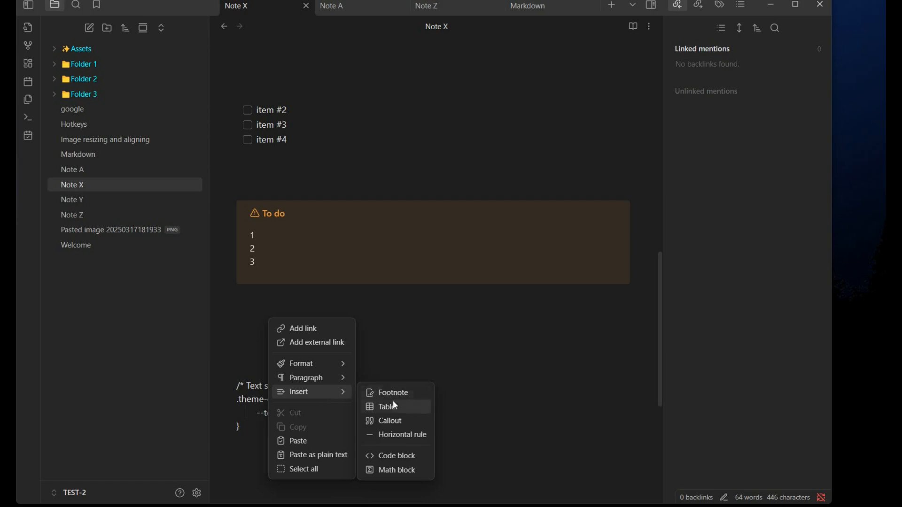
{"action": "left_click", "coordinate": [398, 422]}
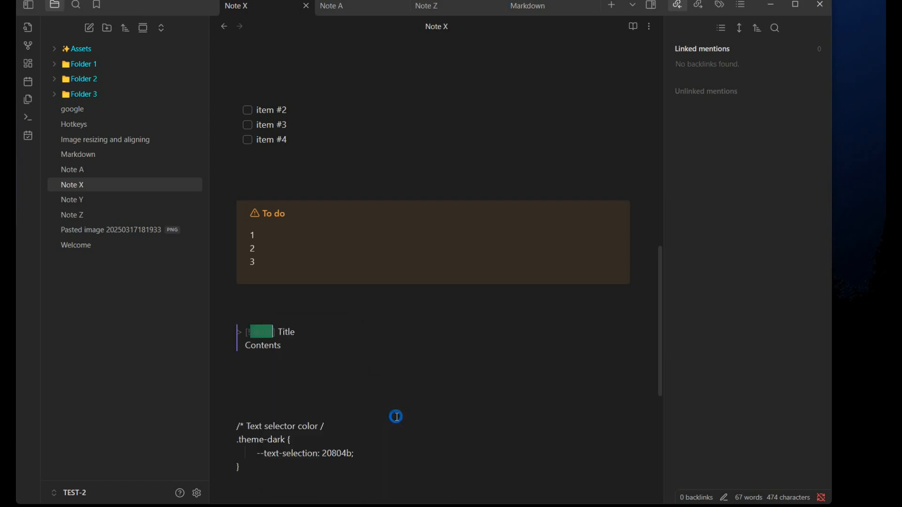
{"action": "left_click", "coordinate": [306, 412]}
Step: Insert a horizontal rule on the empty line below the new callout
{"action": "scroll", "coordinate": [291, 385], "scroll_direction": "down", "scroll_amount": 1}
{"action": "right_click", "coordinate": [287, 363]}
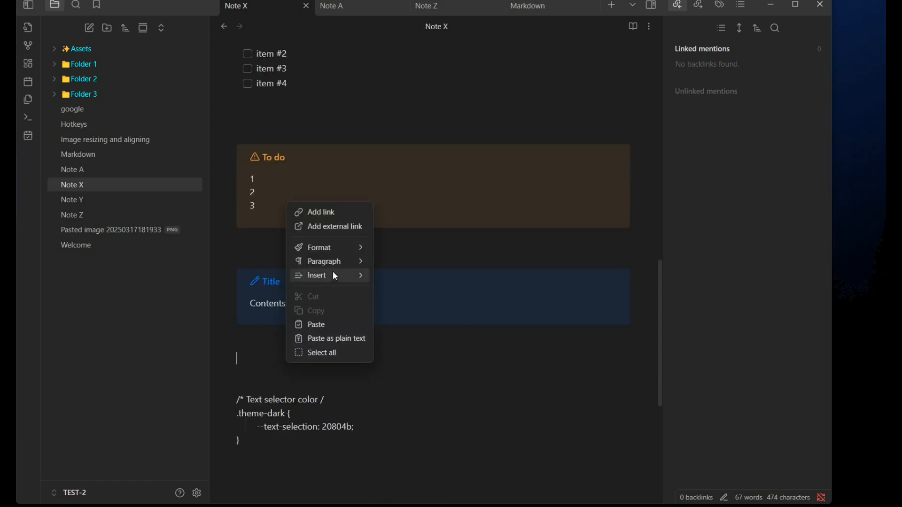
{"action": "mouse_move", "coordinate": [334, 278]}
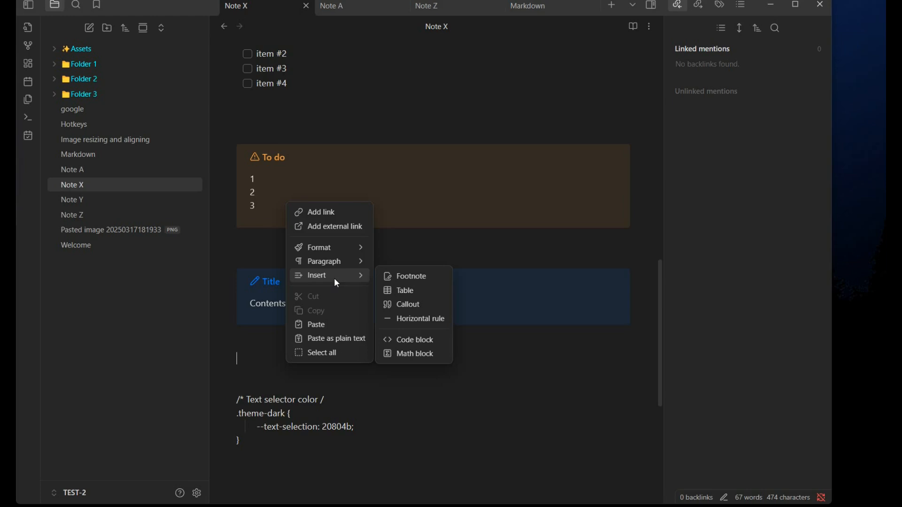
{"action": "left_click", "coordinate": [413, 321]}
{"action": "scroll", "coordinate": [444, 361], "scroll_direction": "down", "scroll_amount": 3}
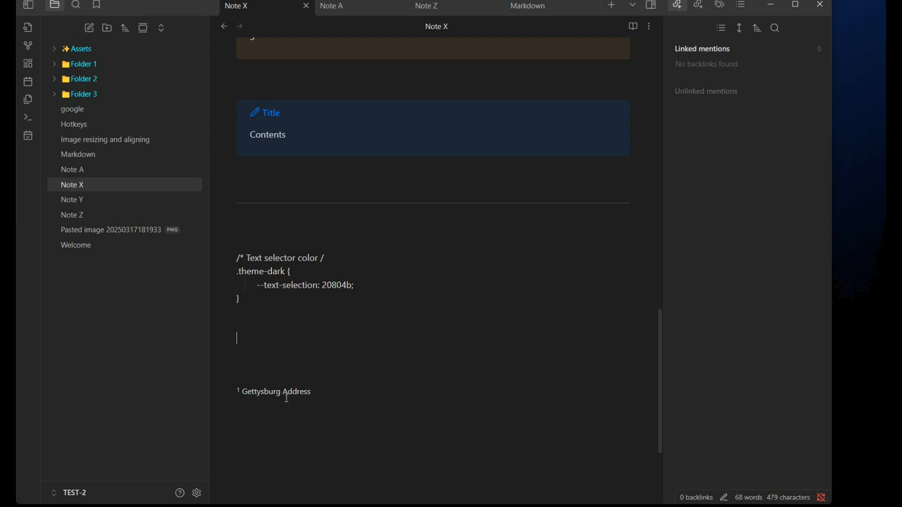
Step: Convert the CSS text selector color snippet into a code block
{"action": "scroll", "coordinate": [313, 339], "scroll_direction": "up", "scroll_amount": 6}
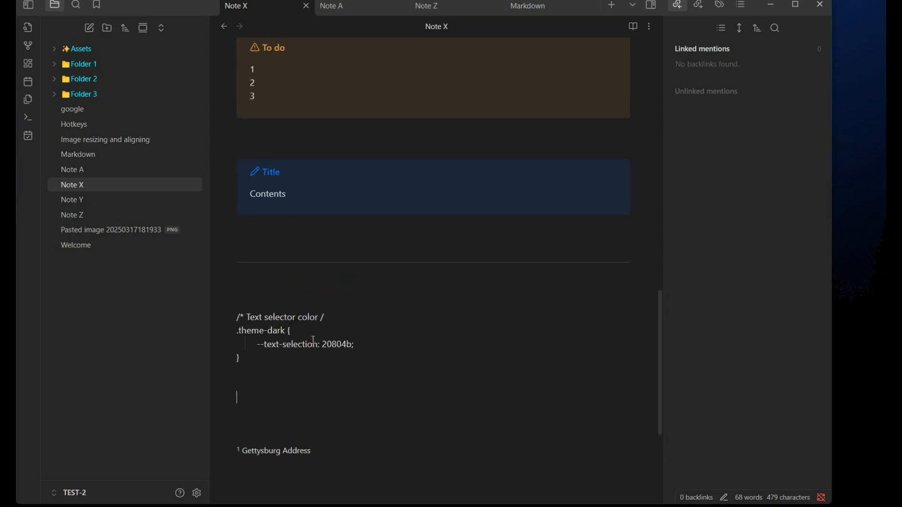
{"action": "scroll", "coordinate": [314, 339], "scroll_direction": "up", "scroll_amount": 9}
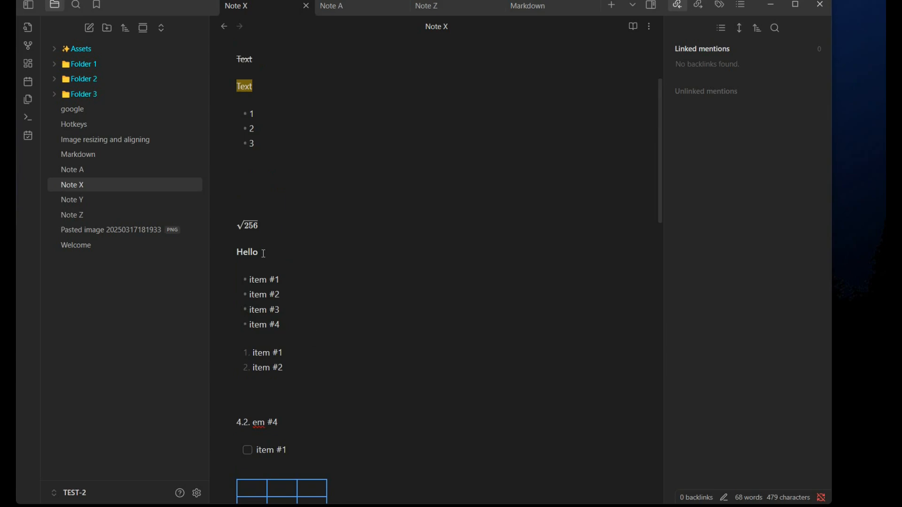
{"action": "double_click", "coordinate": [237, 254]}
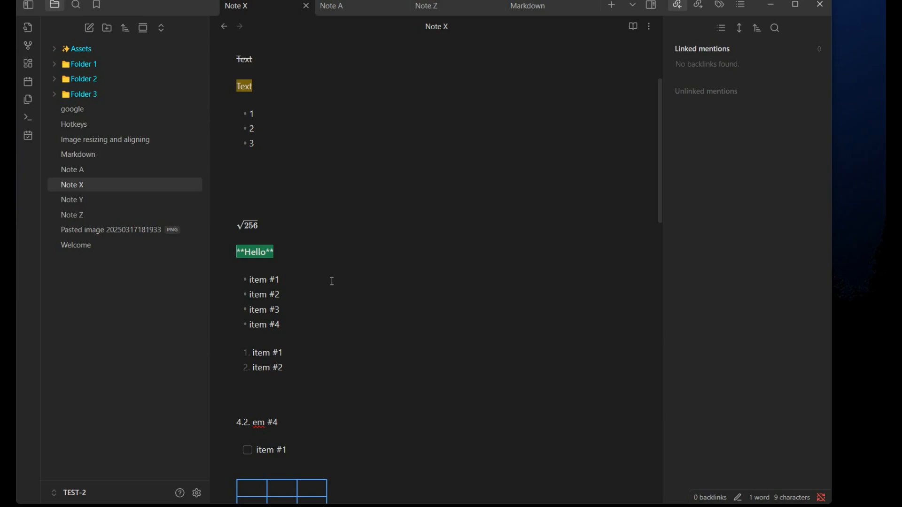
{"action": "scroll", "coordinate": [332, 281], "scroll_direction": "down", "scroll_amount": 10}
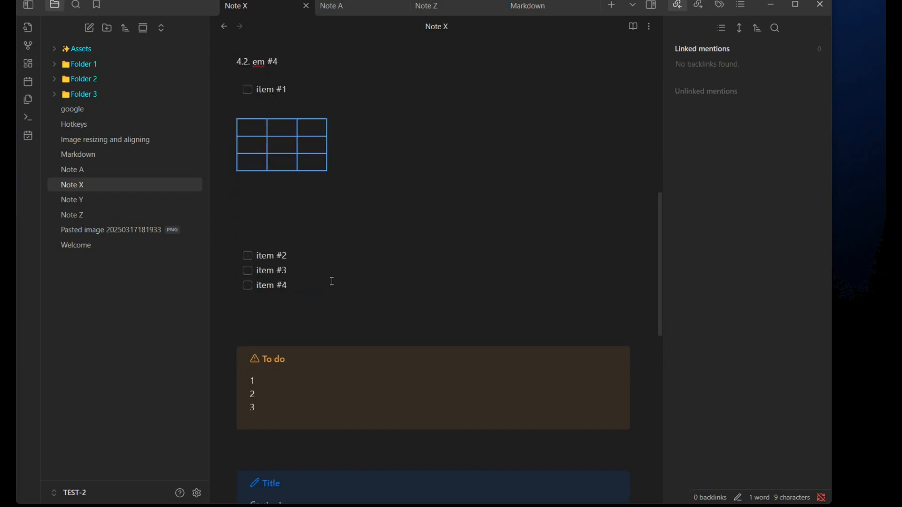
{"action": "scroll", "coordinate": [333, 281], "scroll_direction": "down", "scroll_amount": 4}
{"action": "scroll", "coordinate": [294, 298], "scroll_direction": "up", "scroll_amount": 2}
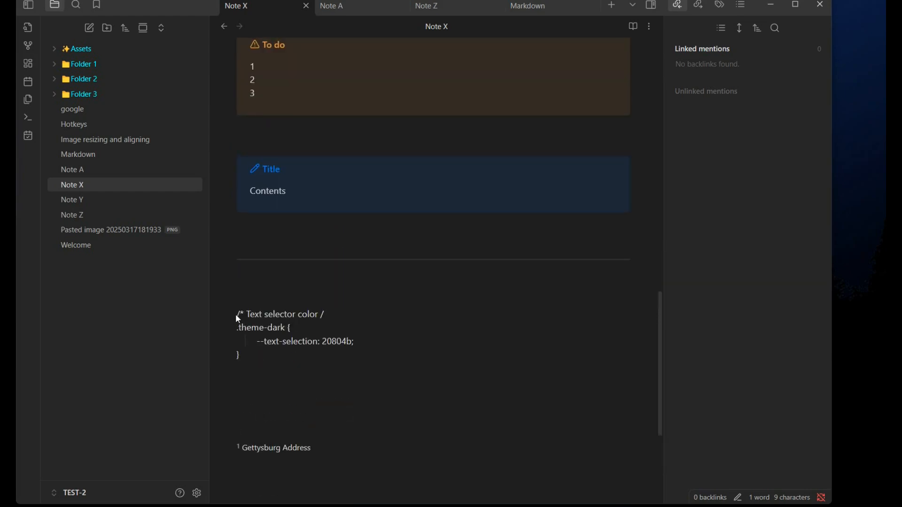
{"action": "left_click_drag", "start_coordinate": [239, 318], "coordinate": [277, 362]}
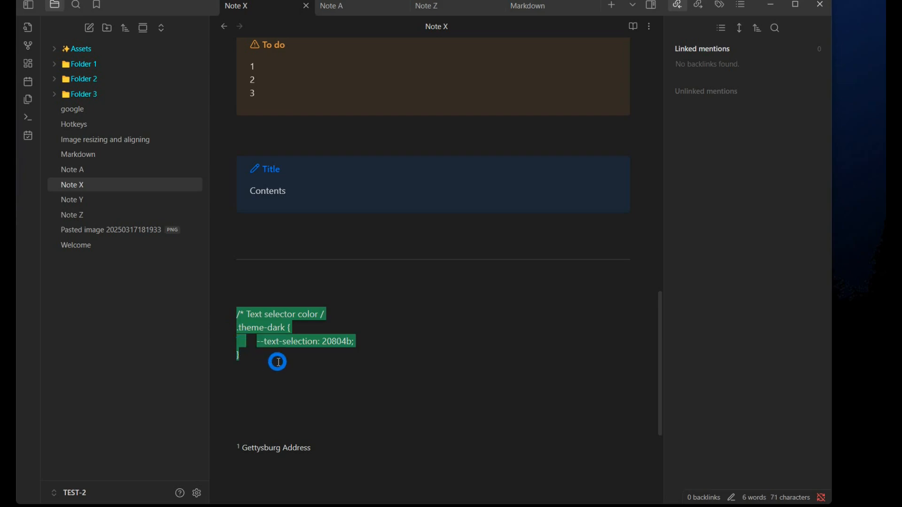
{"action": "right_click", "coordinate": [281, 328]}
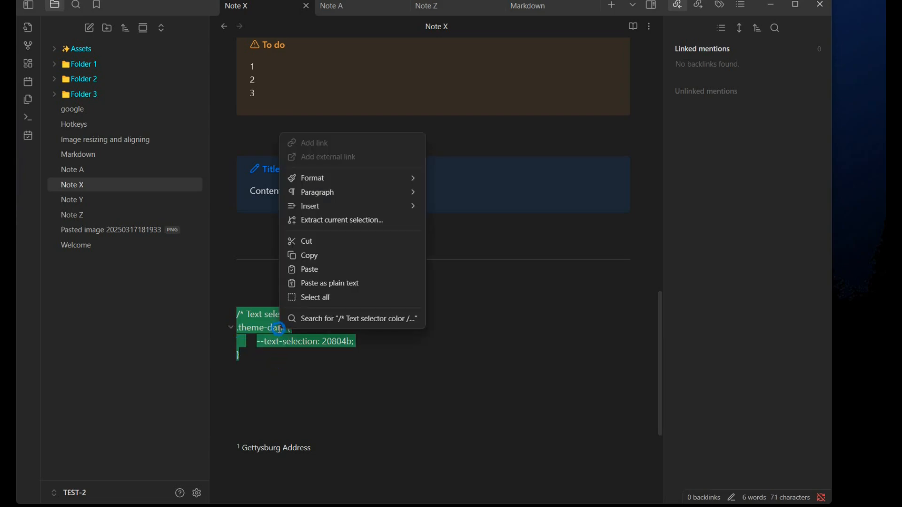
{"action": "mouse_move", "coordinate": [348, 208]}
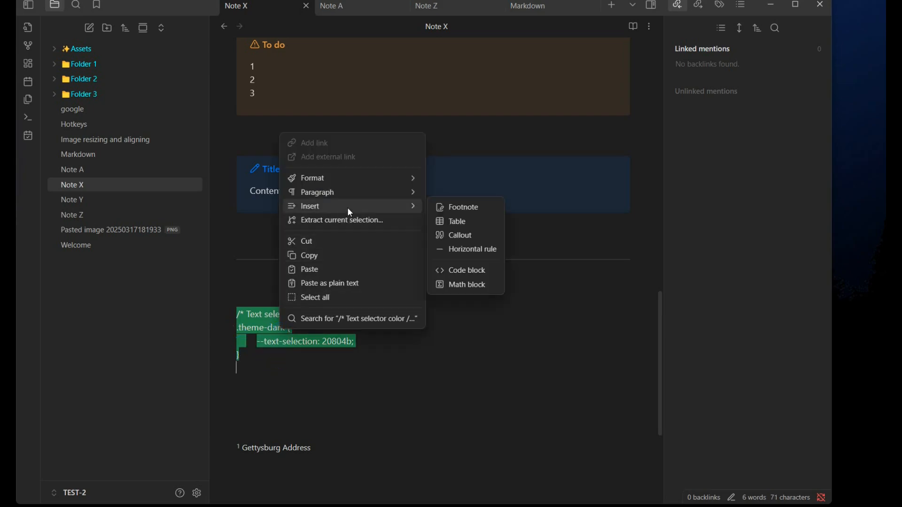
{"action": "left_click", "coordinate": [470, 271]}
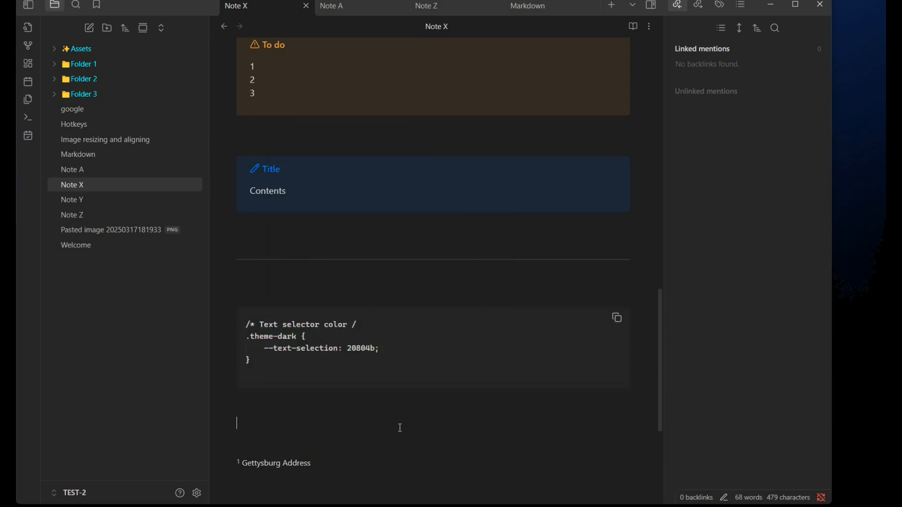
{"action": "left_click", "coordinate": [332, 337]}
{"action": "left_click", "coordinate": [308, 413]}
{"action": "scroll", "coordinate": [321, 425], "scroll_direction": "down", "scroll_amount": 2}
{"action": "right_click", "coordinate": [287, 309]}
{"action": "mouse_move", "coordinate": [324, 381]}
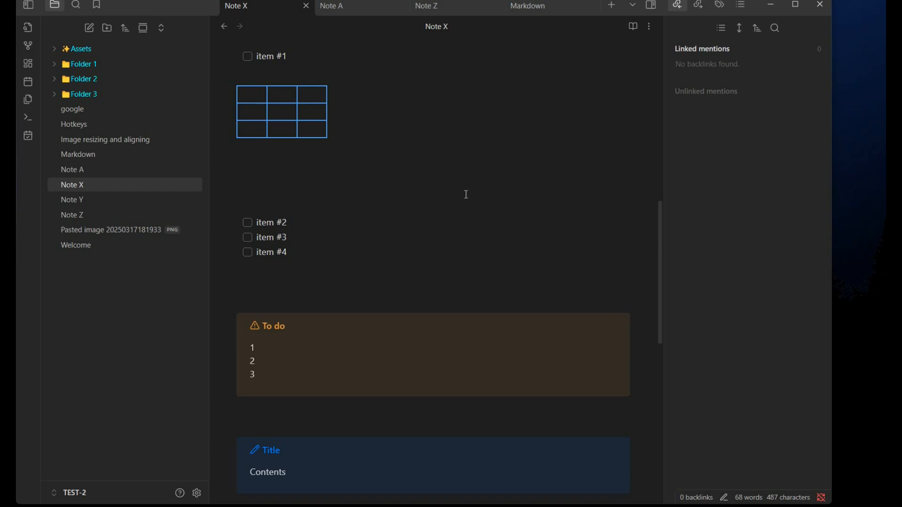
{"action": "right_click", "coordinate": [440, 127]}
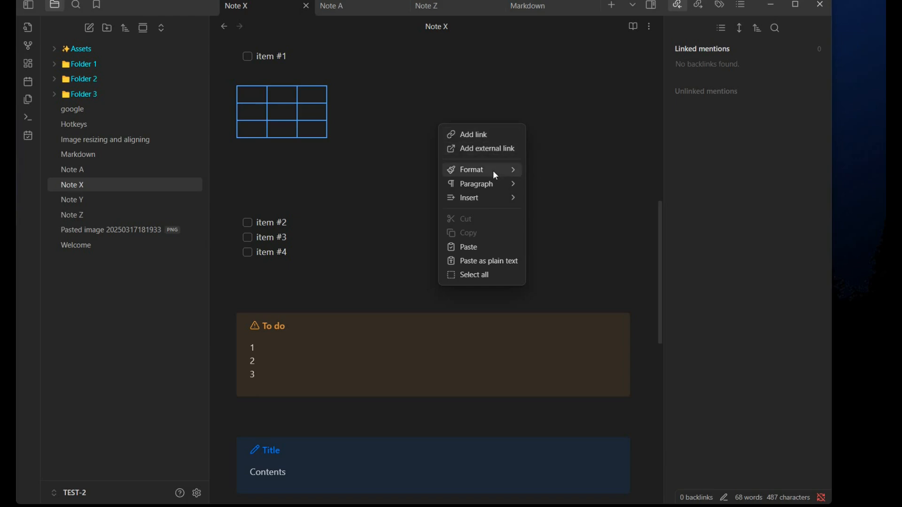
{"action": "mouse_move", "coordinate": [495, 176]}
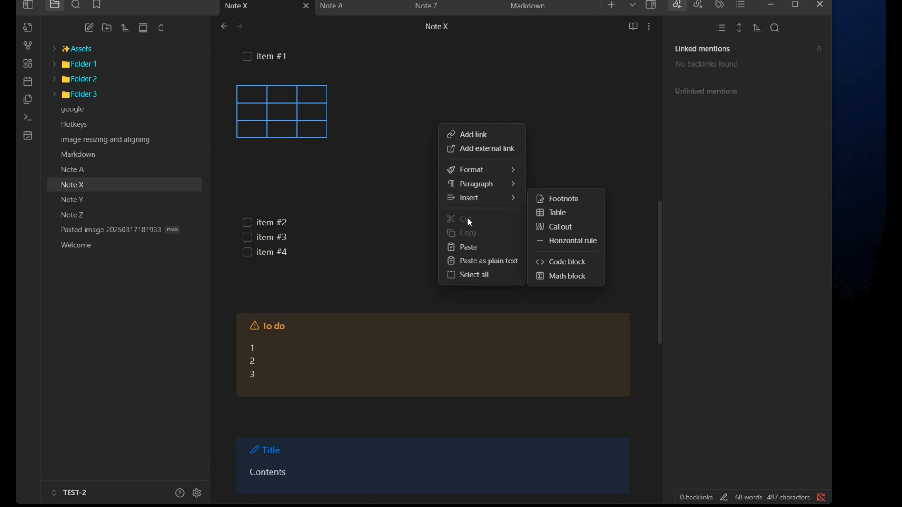
{"action": "left_click", "coordinate": [397, 185]}
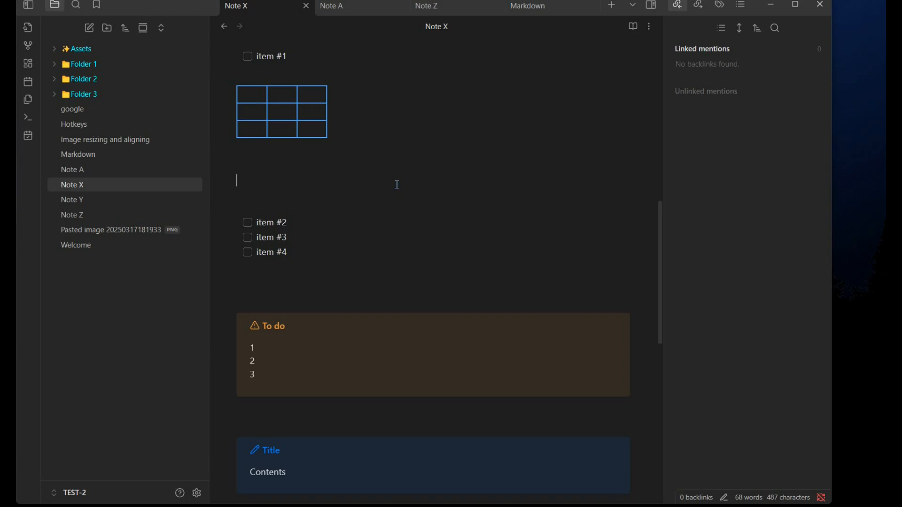